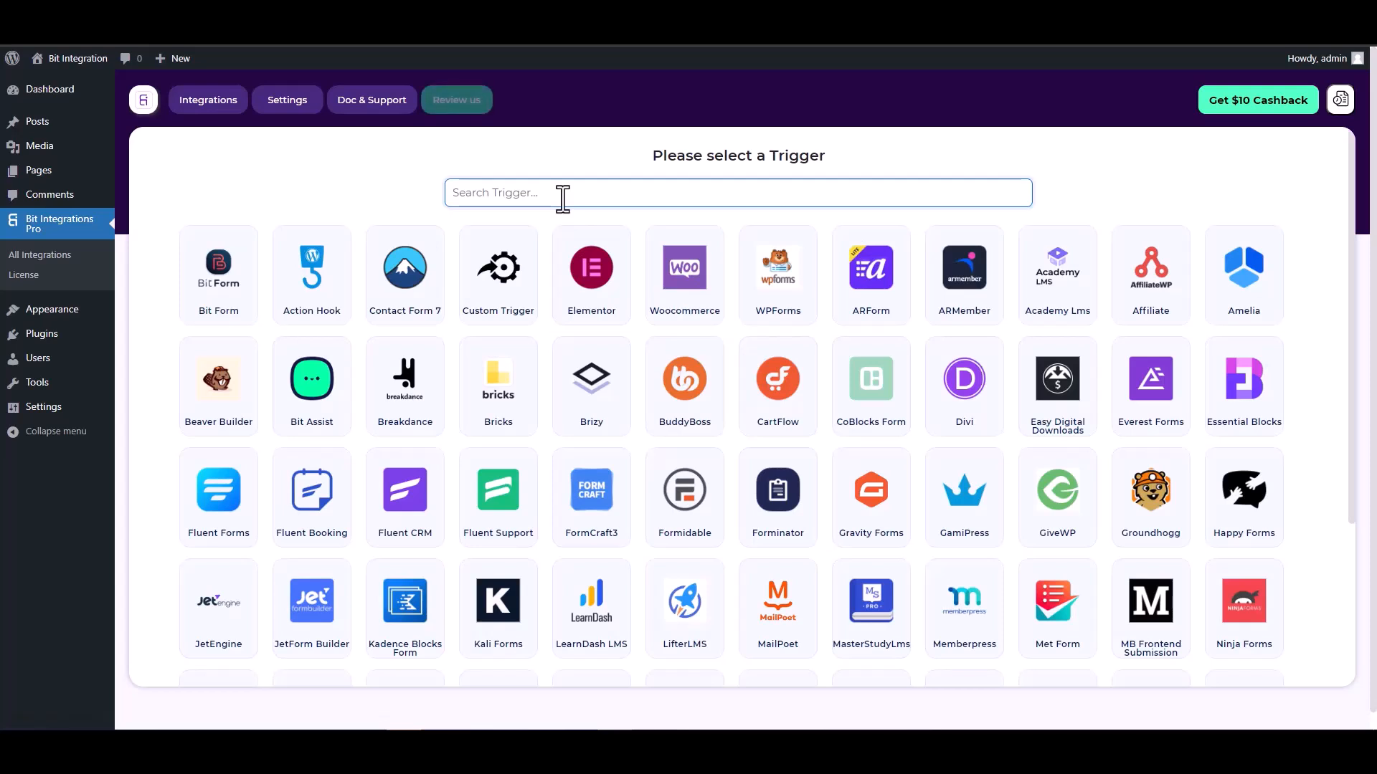
Choose CoBlocks Form as the trigger and start fetching its submitted form data.
{"action": "type", "text": "co"}
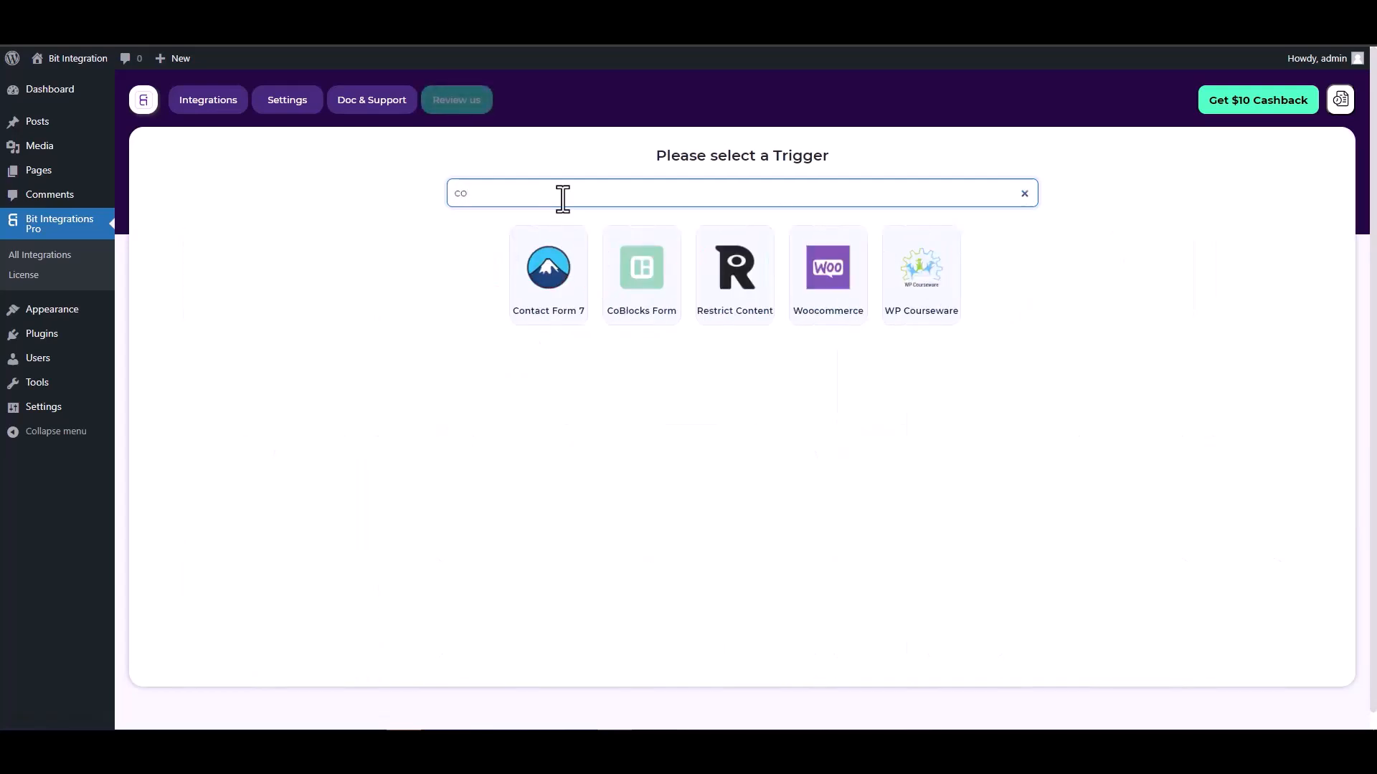
{"action": "left_click", "coordinate": [642, 269]}
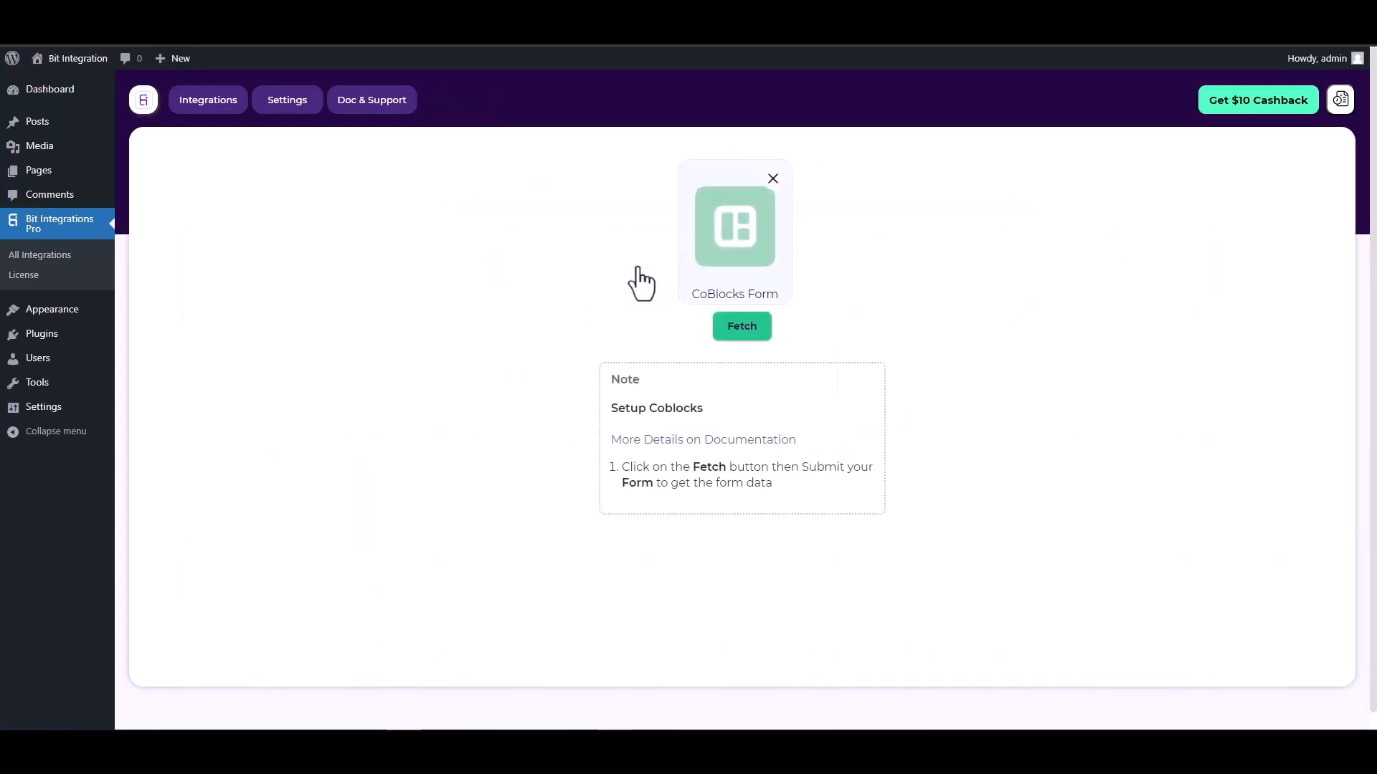
{"action": "left_click", "coordinate": [729, 328]}
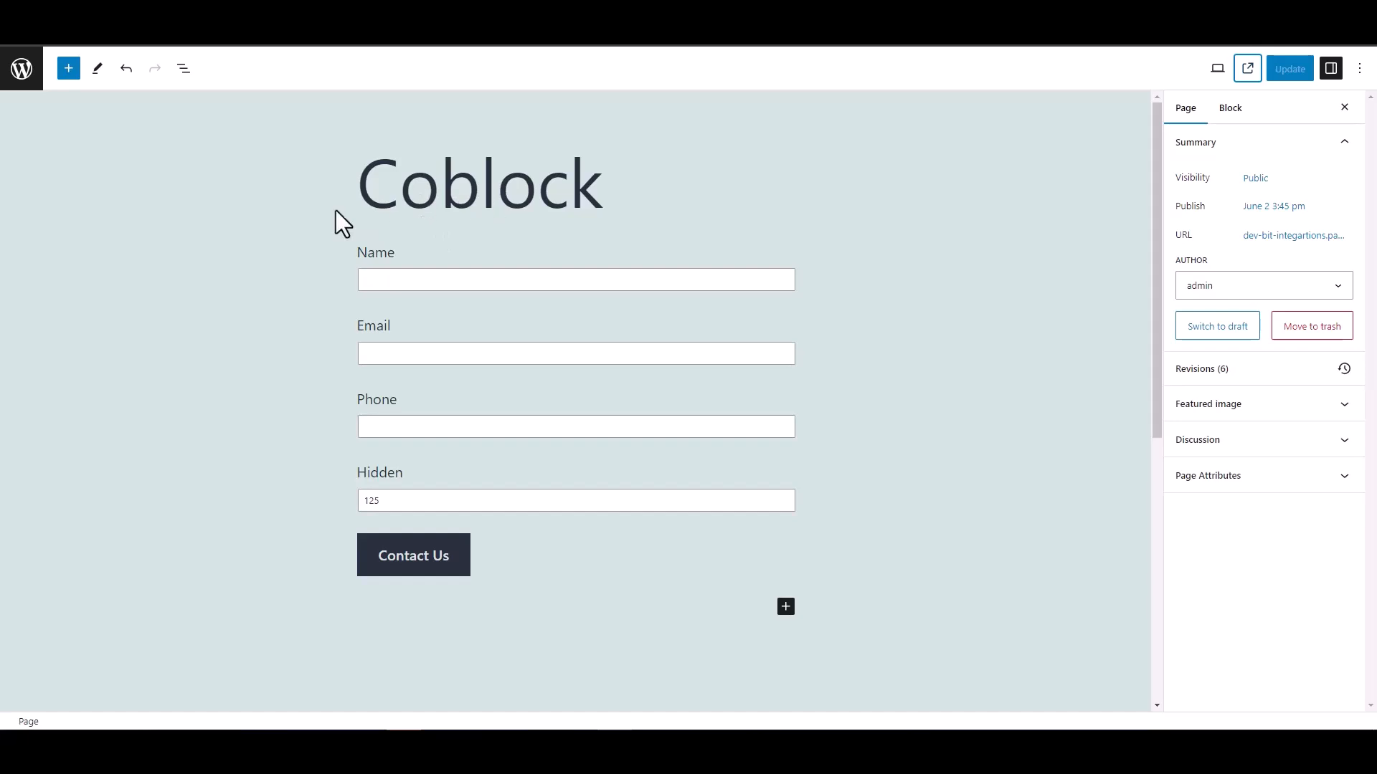
Check the Coblock form's Hidden field settings (value 125), then view the published page.
{"action": "double_click", "coordinate": [344, 475]}
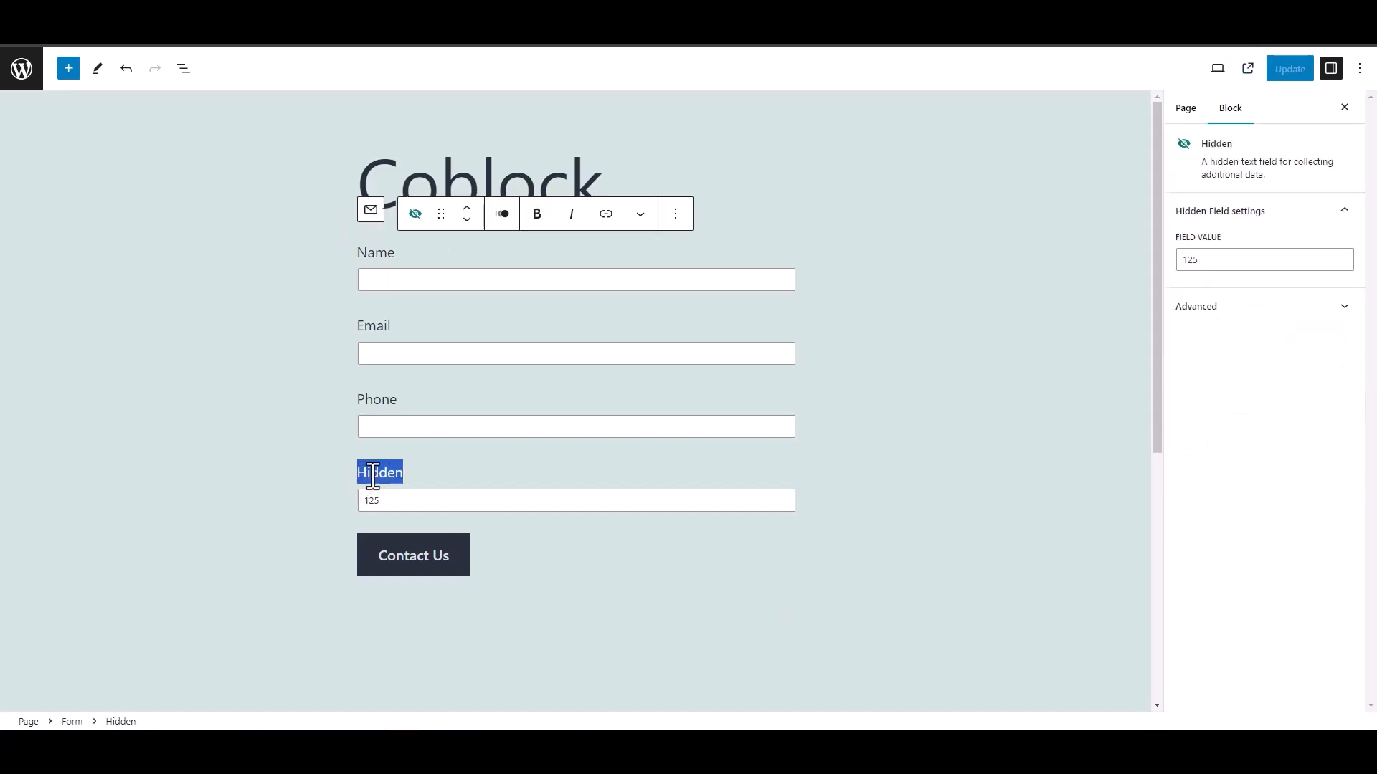
{"action": "left_click", "coordinate": [300, 463]}
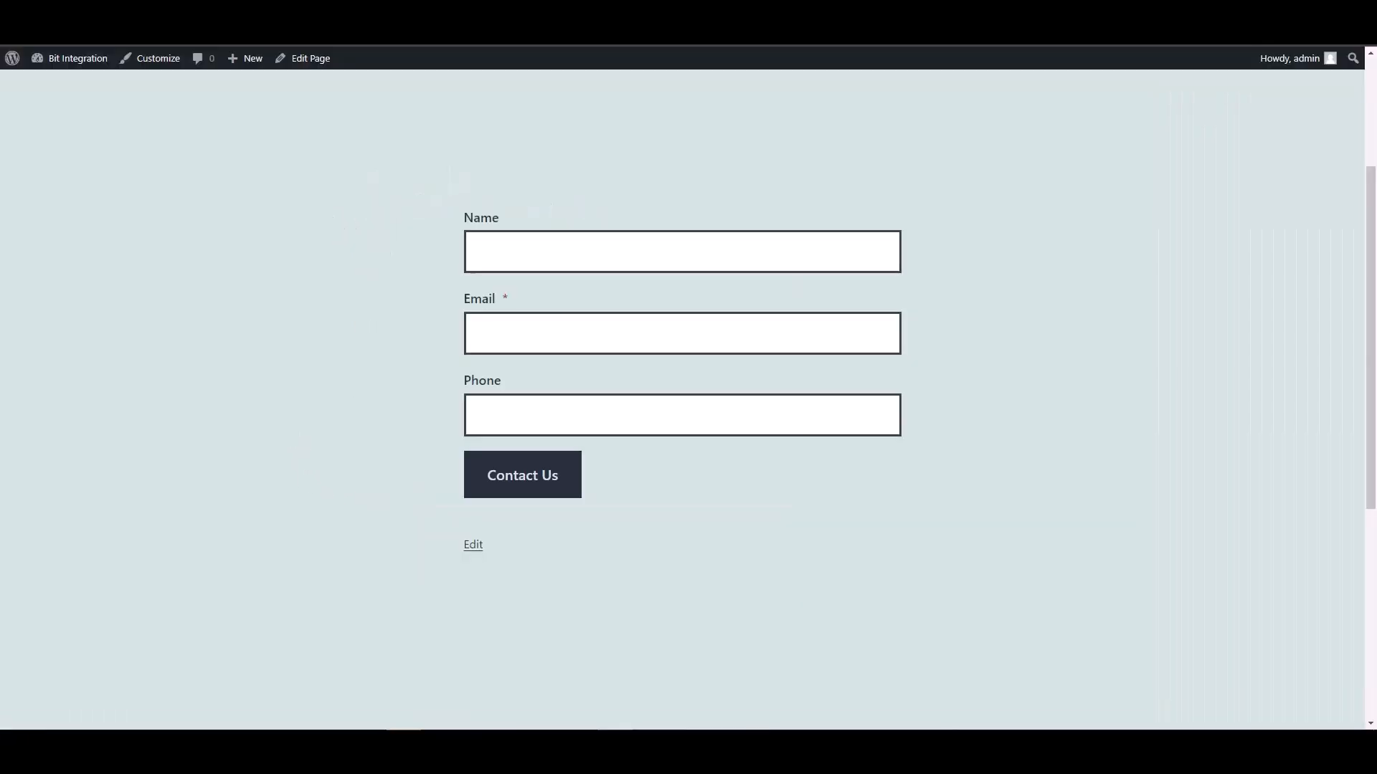
Submit the Coblock contact form with name 'test', a test e-mail and phone 12345678.
{"action": "left_click", "coordinate": [519, 256]}
{"action": "type", "text": "test"}
{"action": "key", "text": "Tab"}
{"action": "type", "text": "test@"}
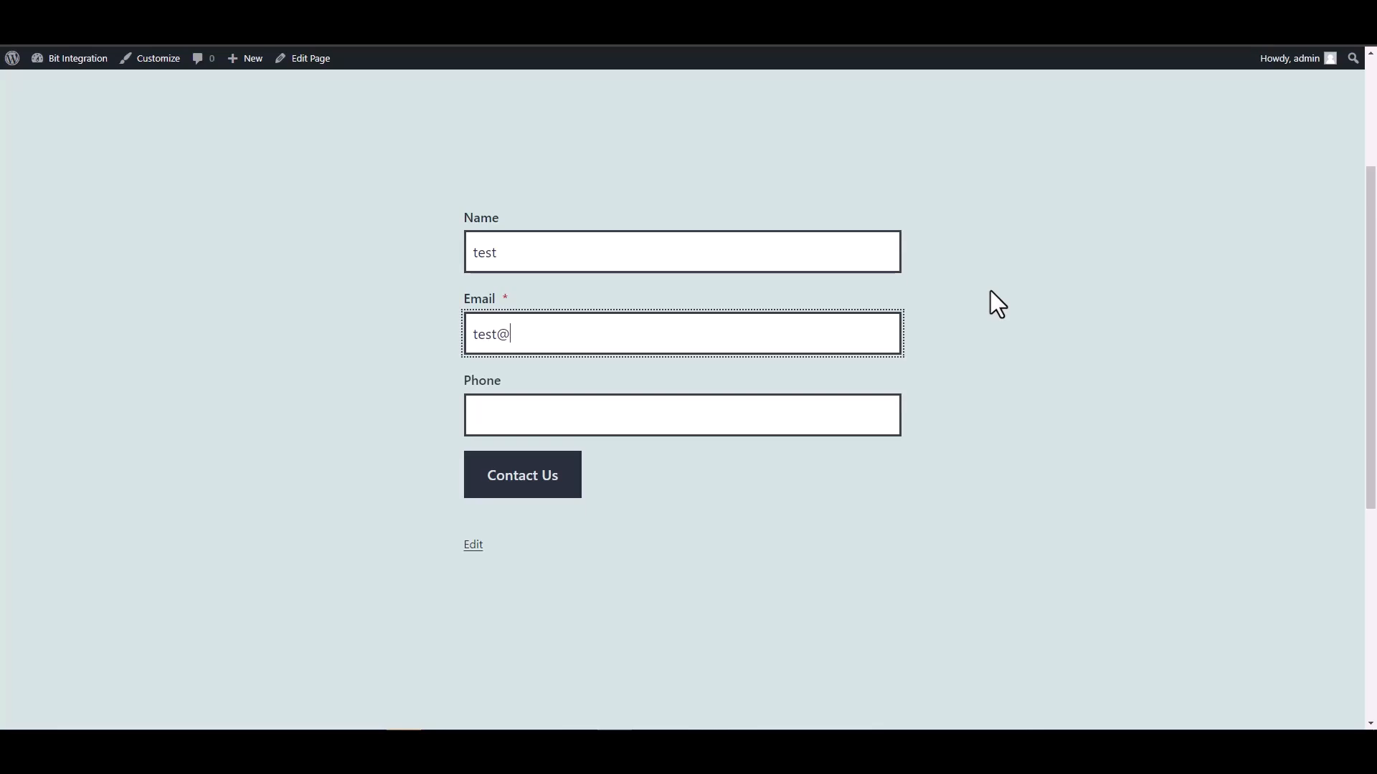
{"action": "type", "text": "test.com"}
{"action": "left_click", "coordinate": [824, 418]}
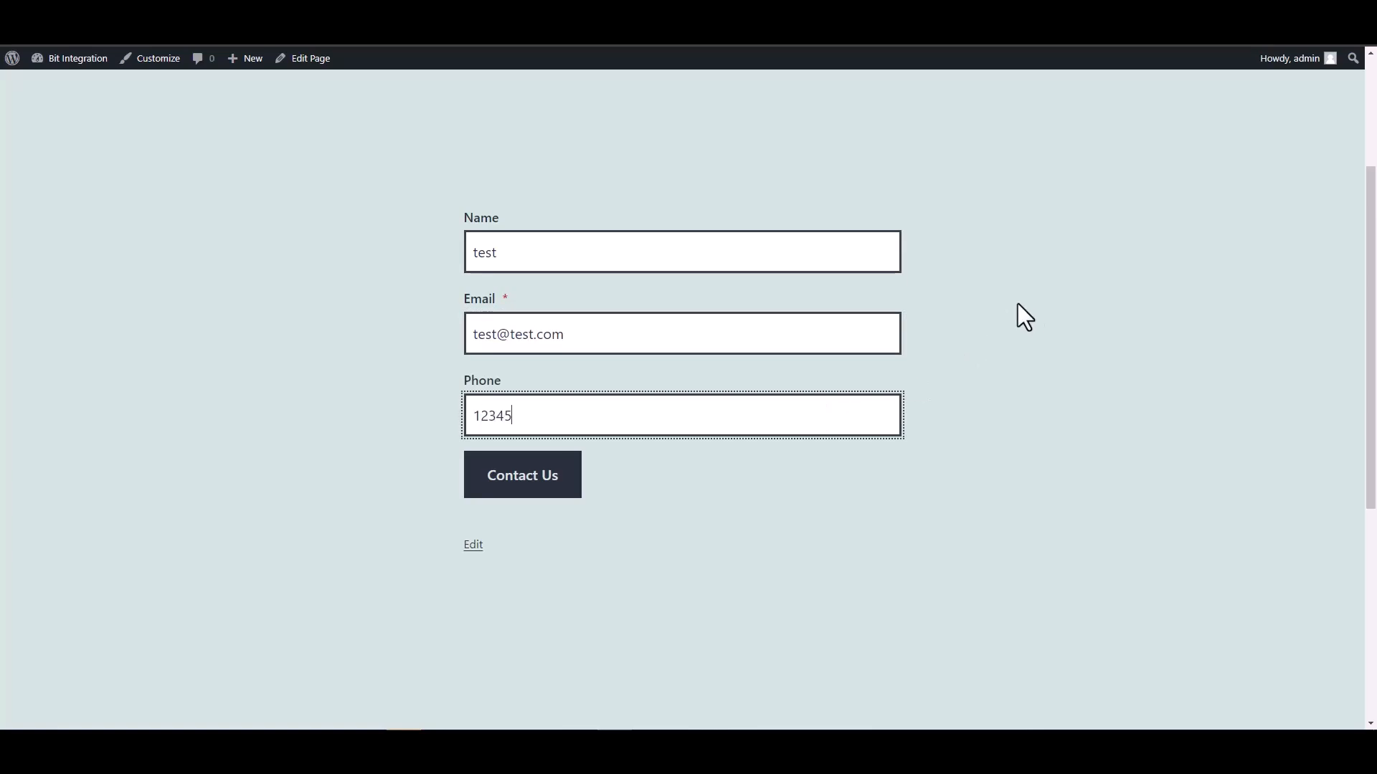
{"action": "left_click", "coordinate": [570, 488]}
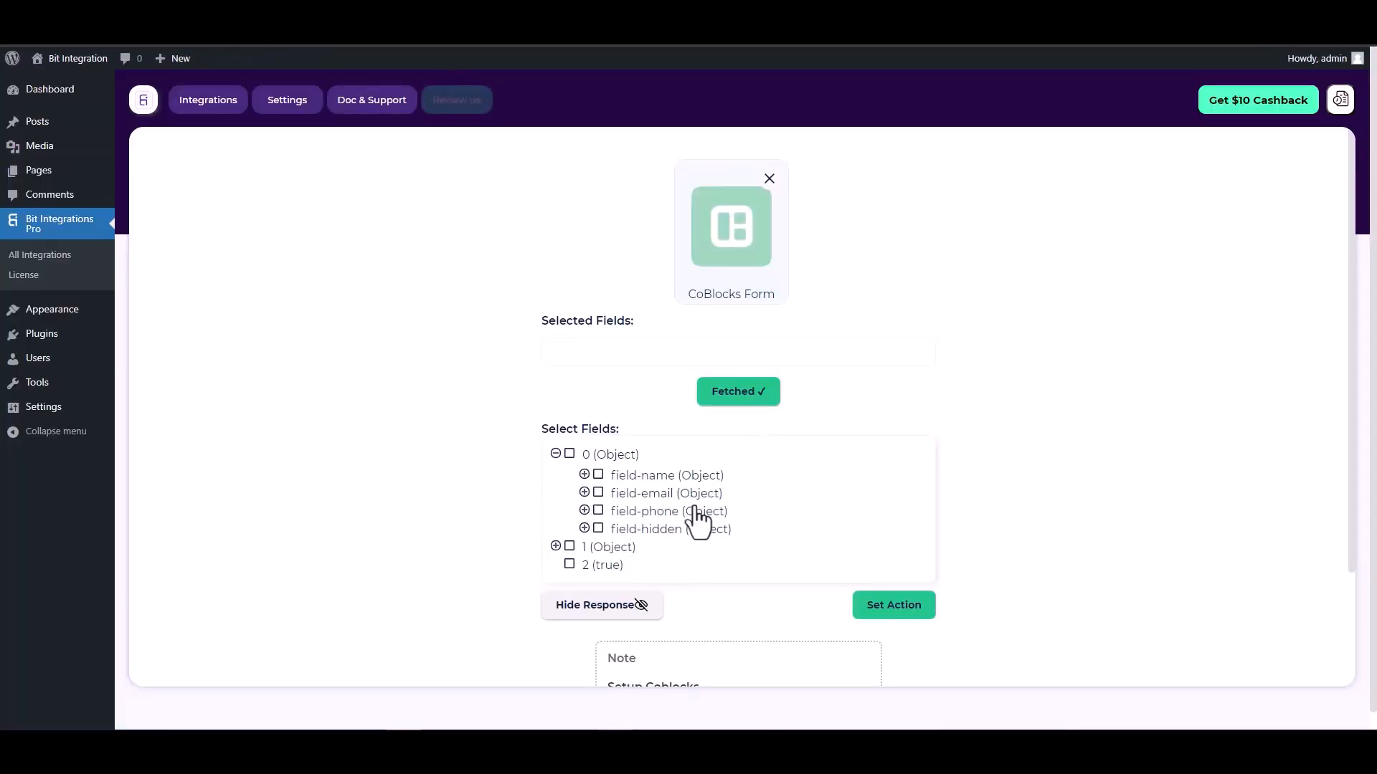
Select field-name, field-email, field-phone and field-hidden as the trigger fields.
{"action": "left_click", "coordinate": [598, 476]}
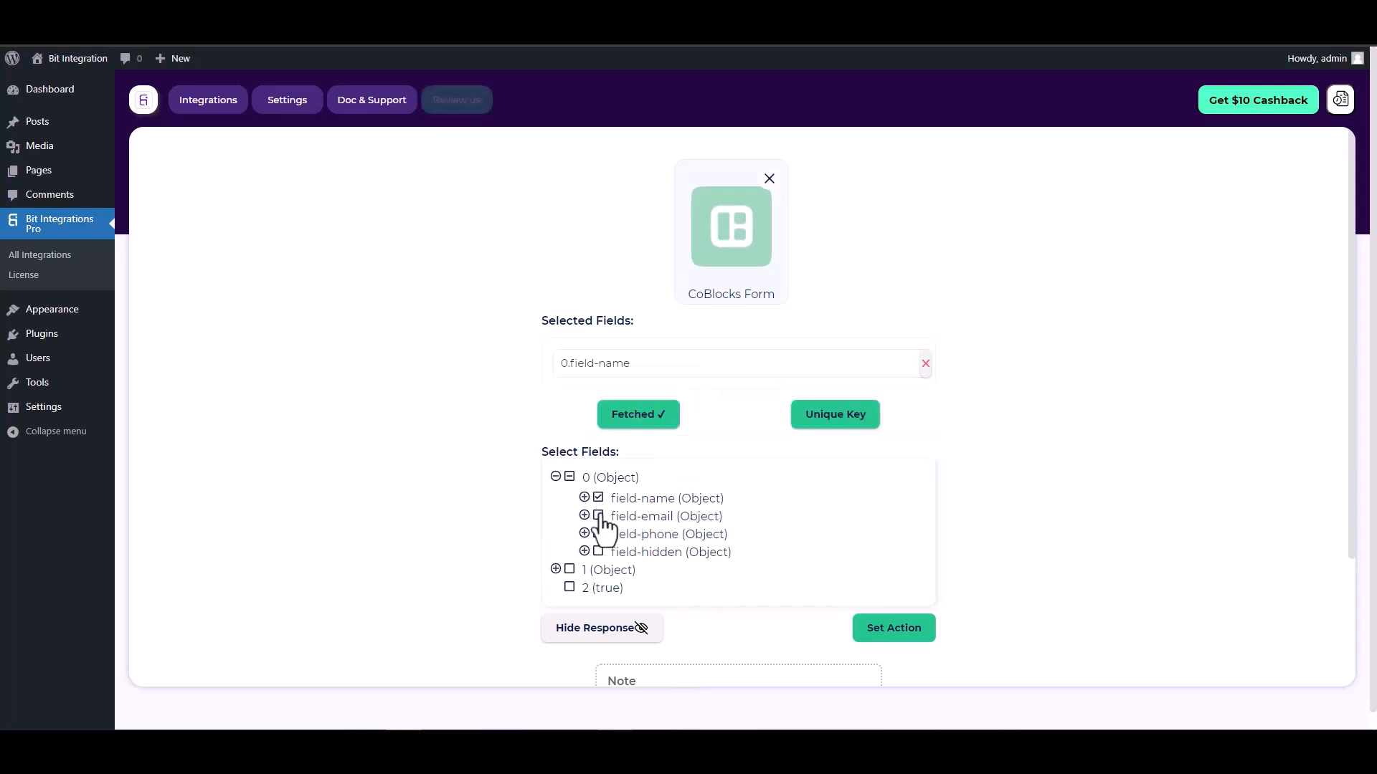
{"action": "left_click", "coordinate": [599, 549]}
{"action": "left_click", "coordinate": [599, 571]}
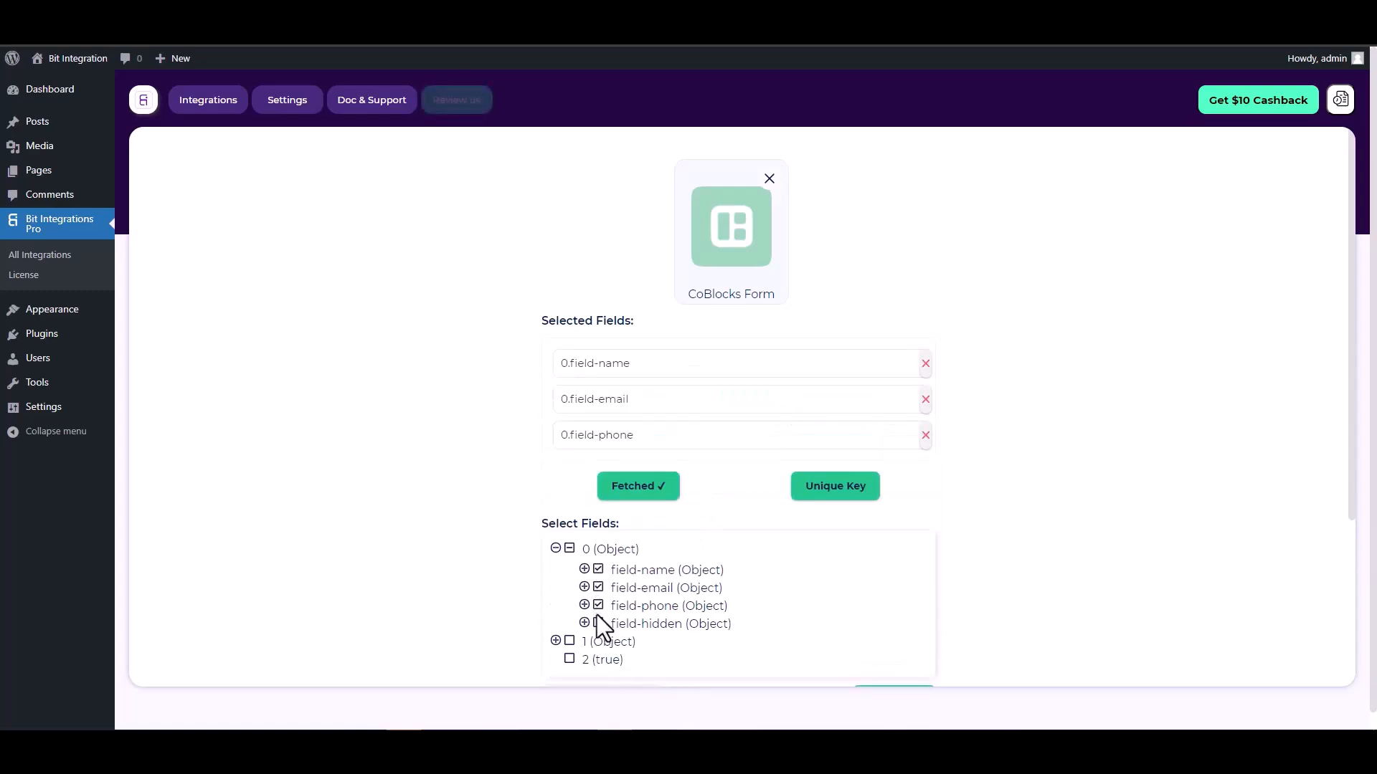
{"action": "left_click", "coordinate": [598, 623]}
{"action": "scroll", "coordinate": [734, 439], "scroll_direction": "down", "scroll_amount": 1}
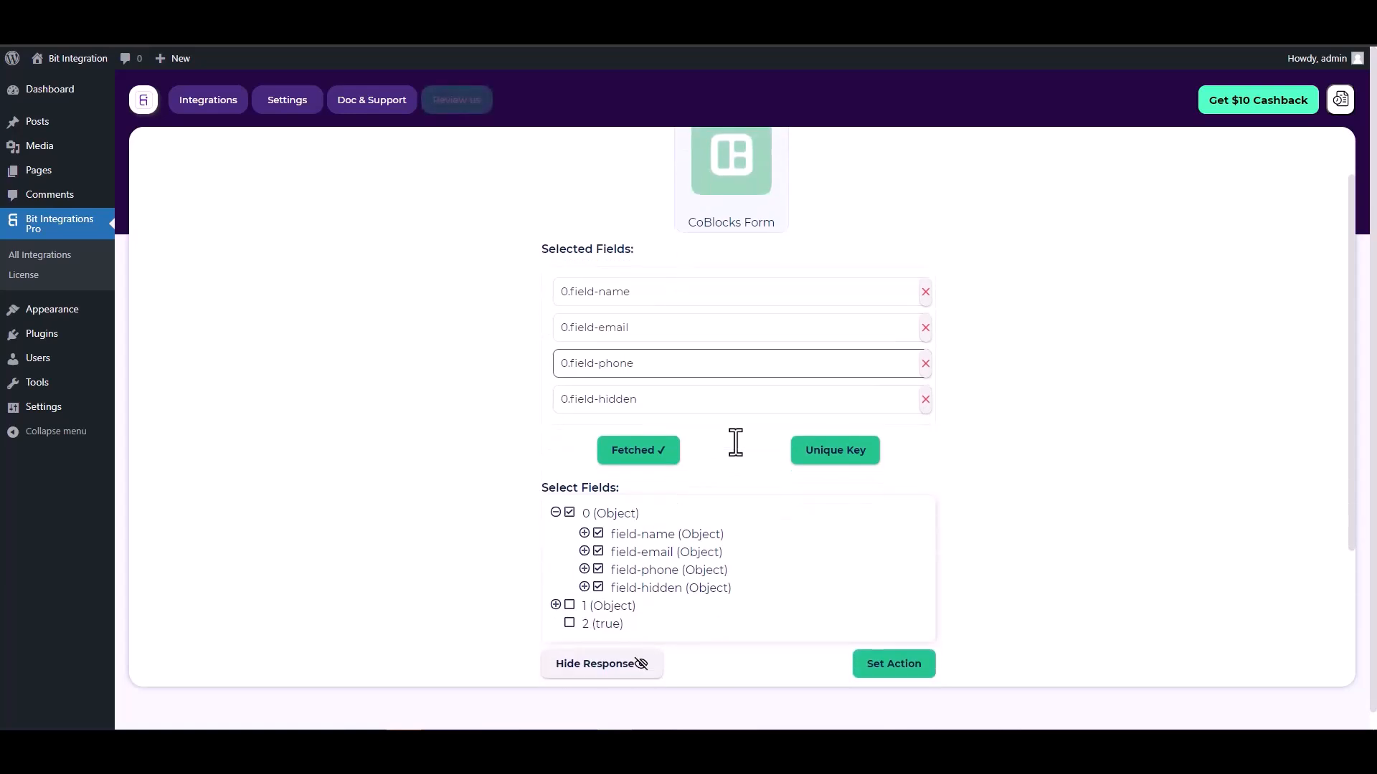
Set 0.field-hidden as the unique primary key for the CoBlocks trigger.
{"action": "left_click", "coordinate": [828, 459]}
{"action": "left_click", "coordinate": [751, 397]}
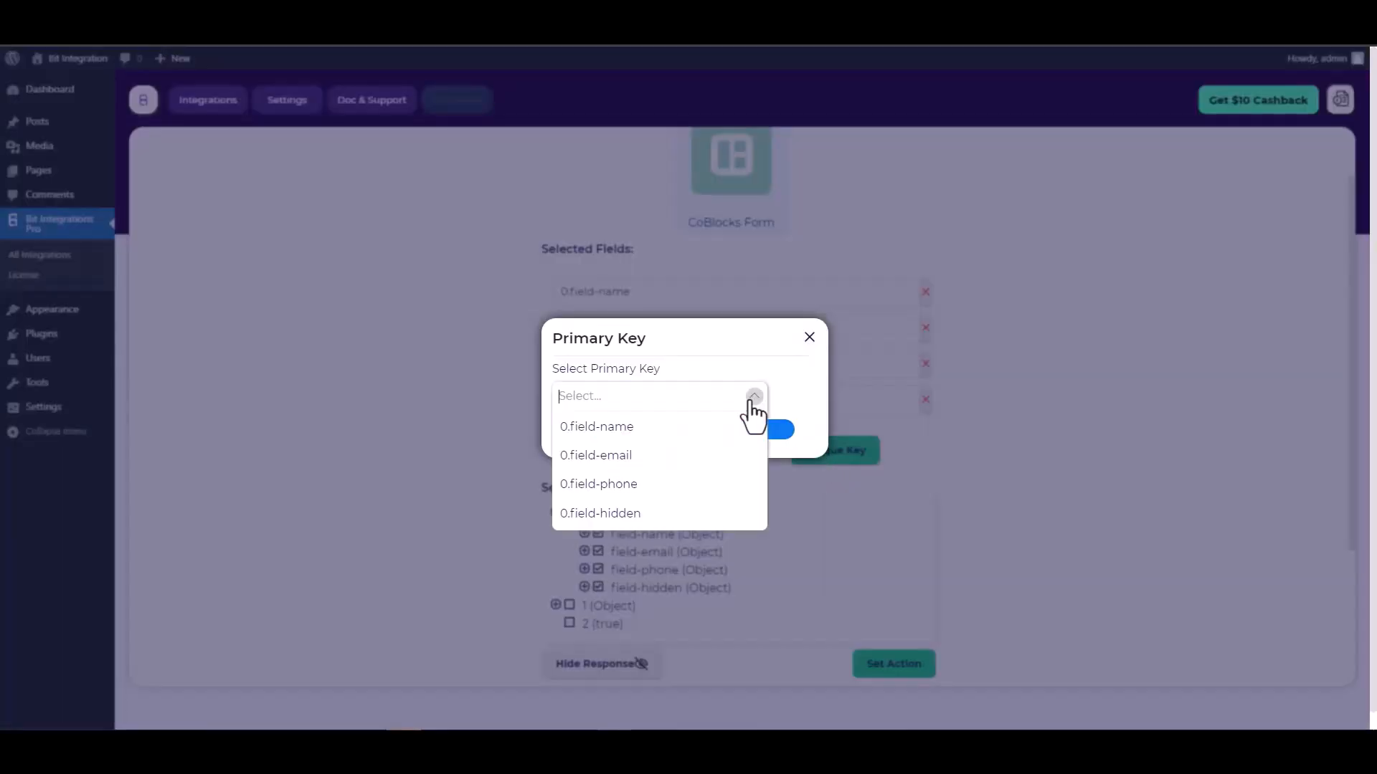
{"action": "left_click", "coordinate": [615, 514]}
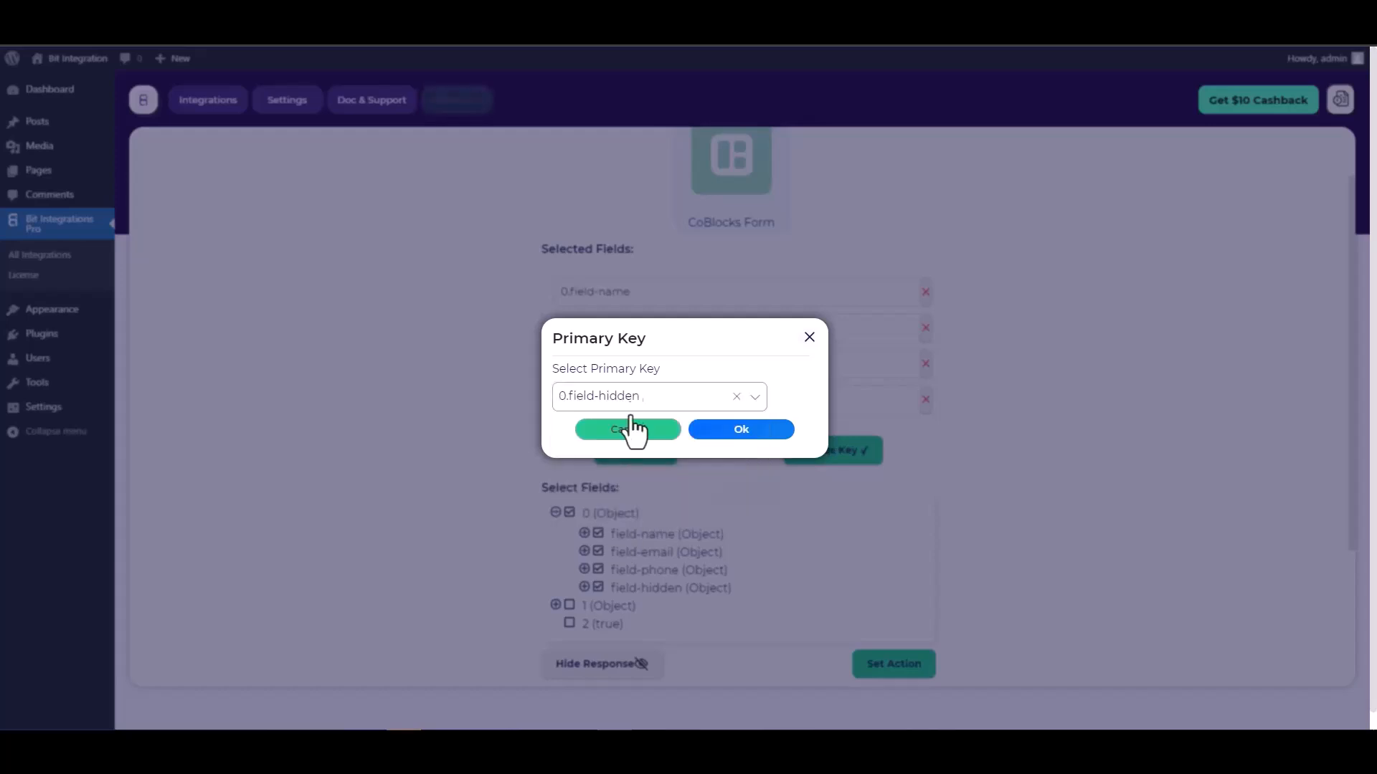
{"action": "left_click", "coordinate": [742, 430]}
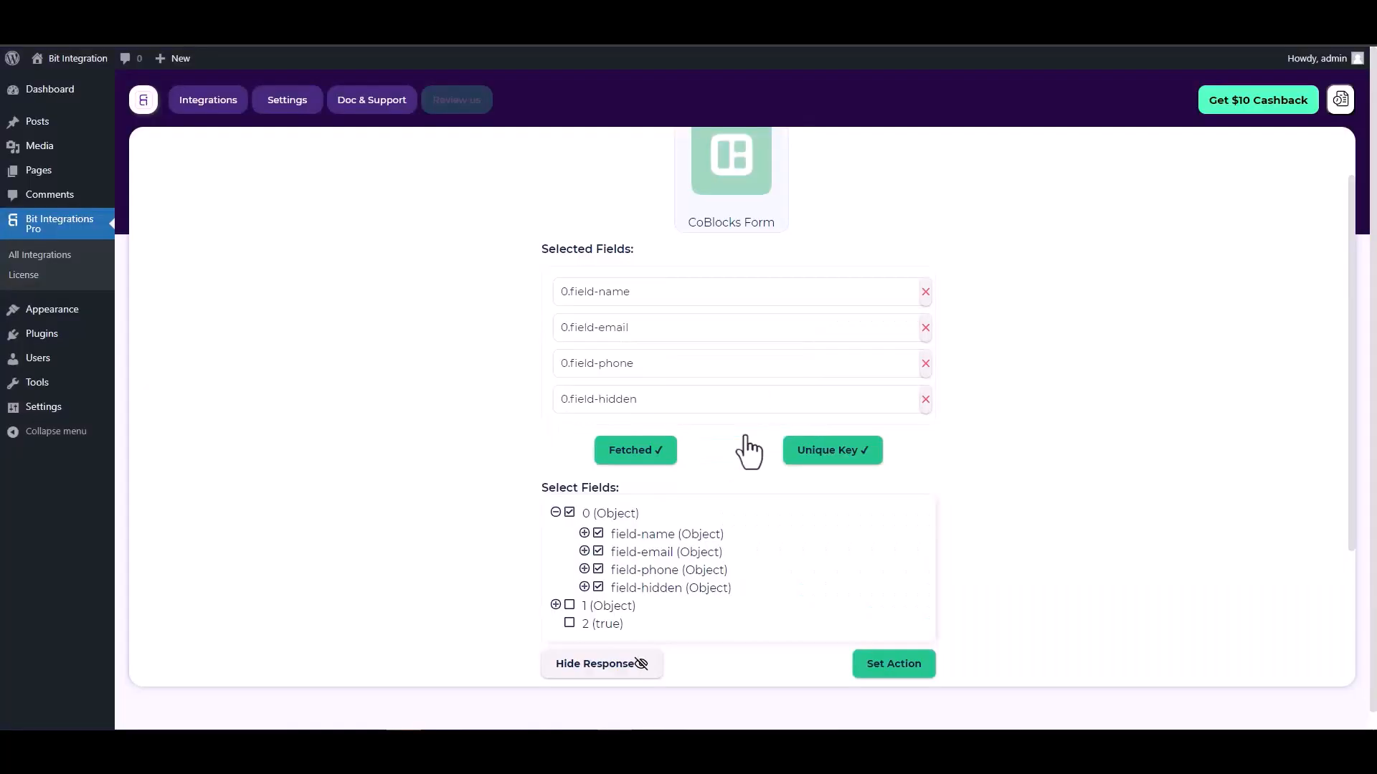
{"action": "scroll", "coordinate": [725, 430], "scroll_direction": "down", "scroll_amount": 2}
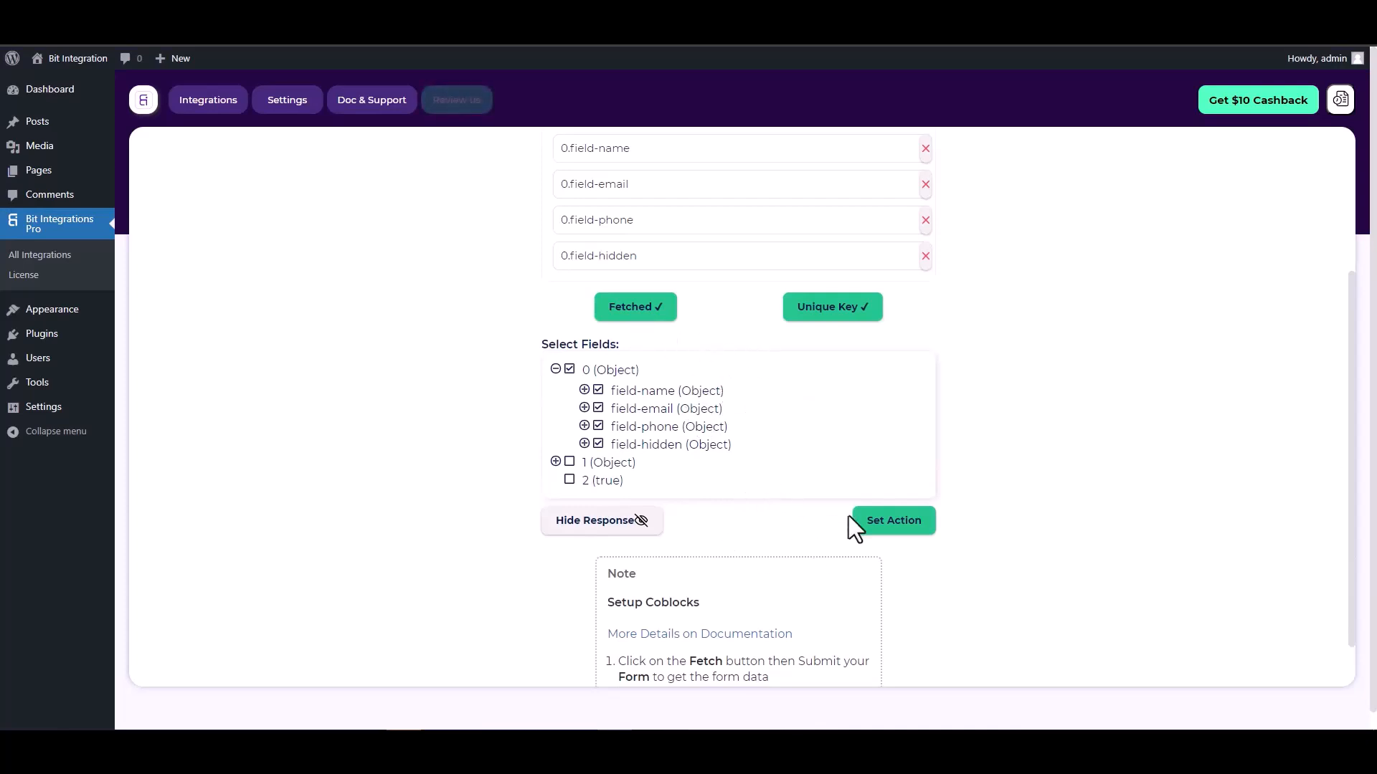
Choose Trello as the action app and go to the Trello API console for a client ID.
{"action": "left_click", "coordinate": [896, 531]}
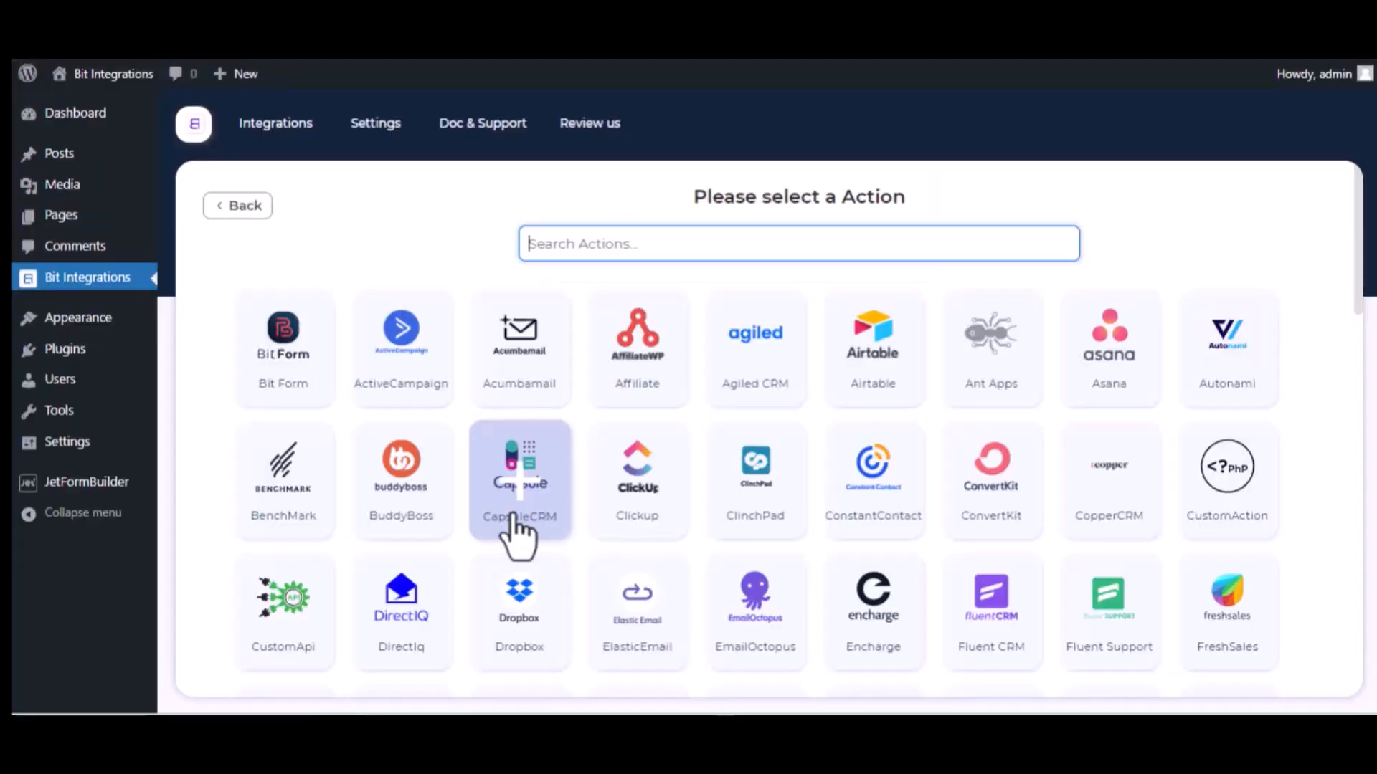
{"action": "type", "text": "tre"}
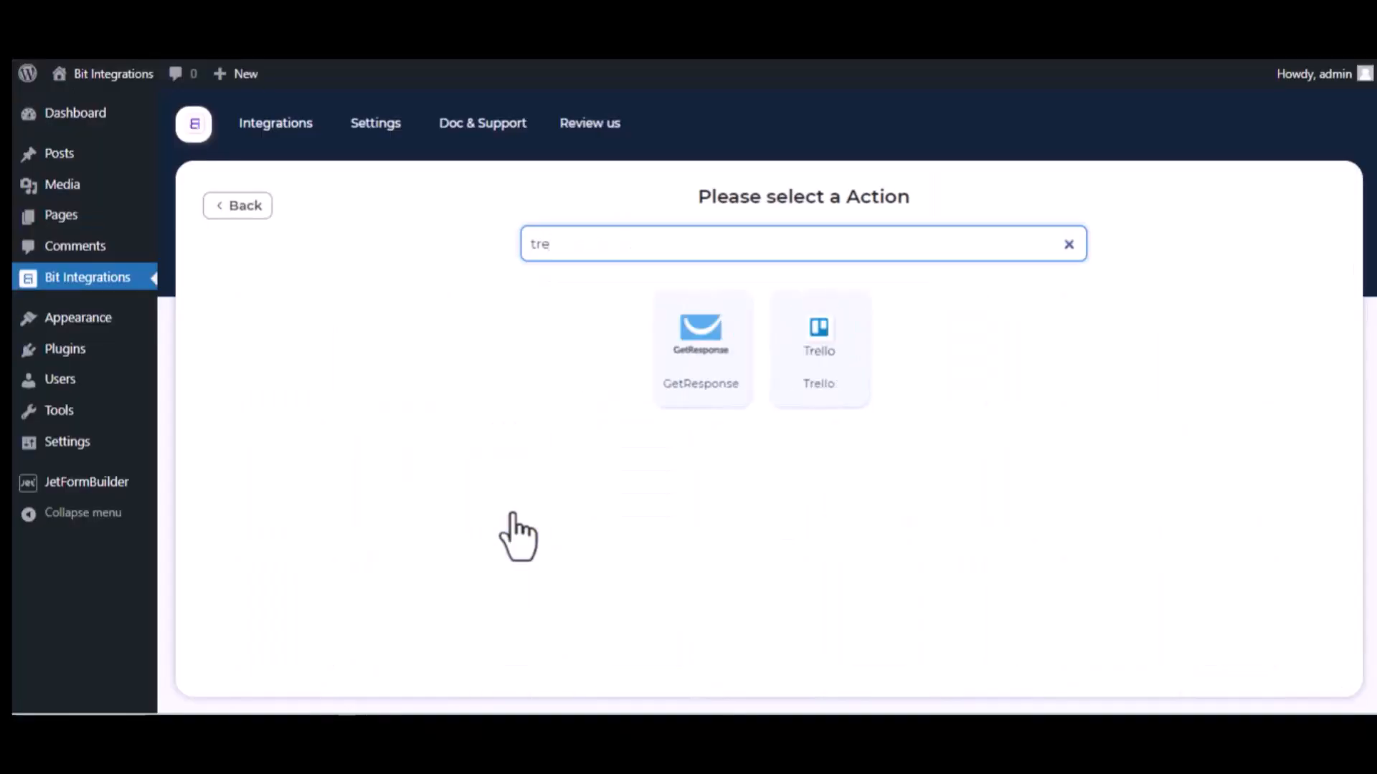
{"action": "type", "text": "l"}
{"action": "left_click", "coordinate": [778, 375]}
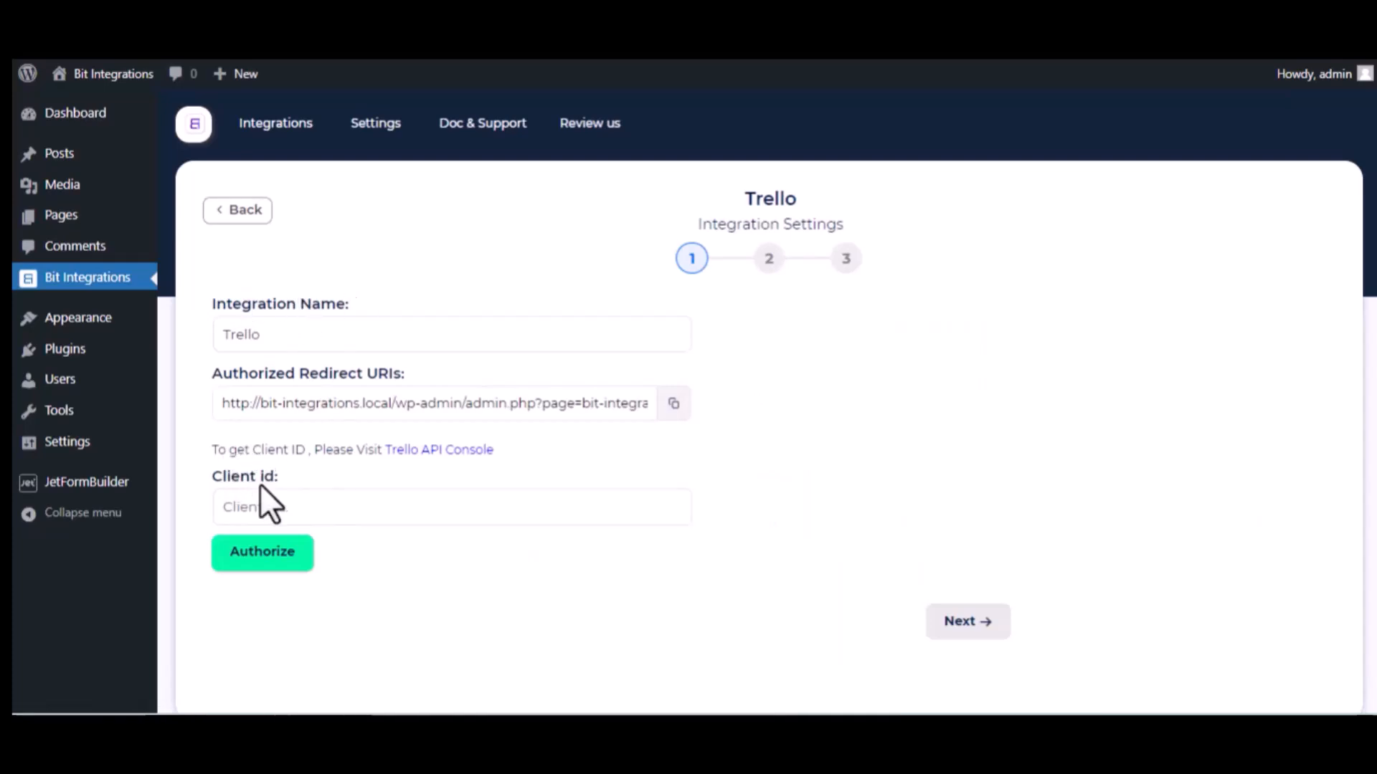
{"action": "left_click", "coordinate": [477, 451]}
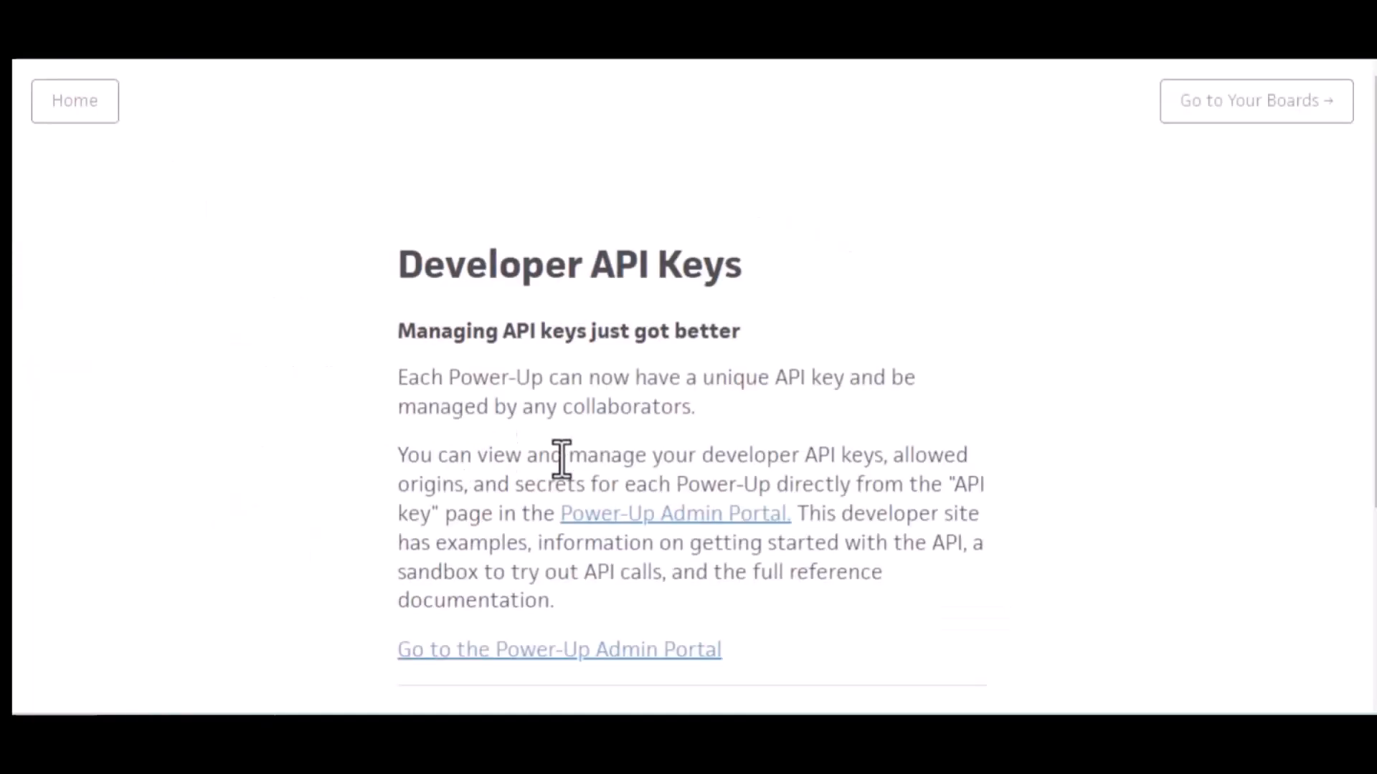
Accept the Trello Developer Terms in the Power-Up Admin Portal and start a new Power-Up.
{"action": "left_click", "coordinate": [690, 518]}
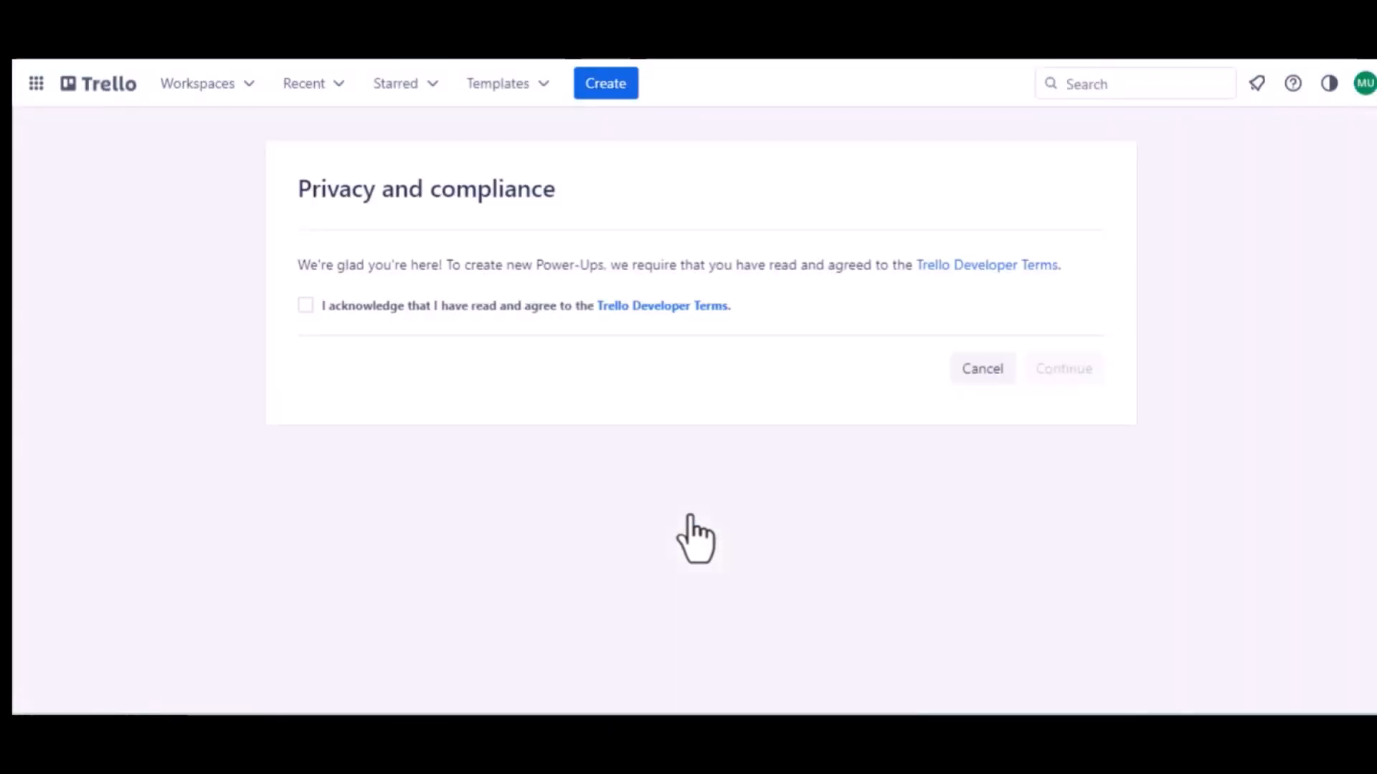
{"action": "left_click", "coordinate": [305, 306]}
{"action": "left_click", "coordinate": [1036, 369]}
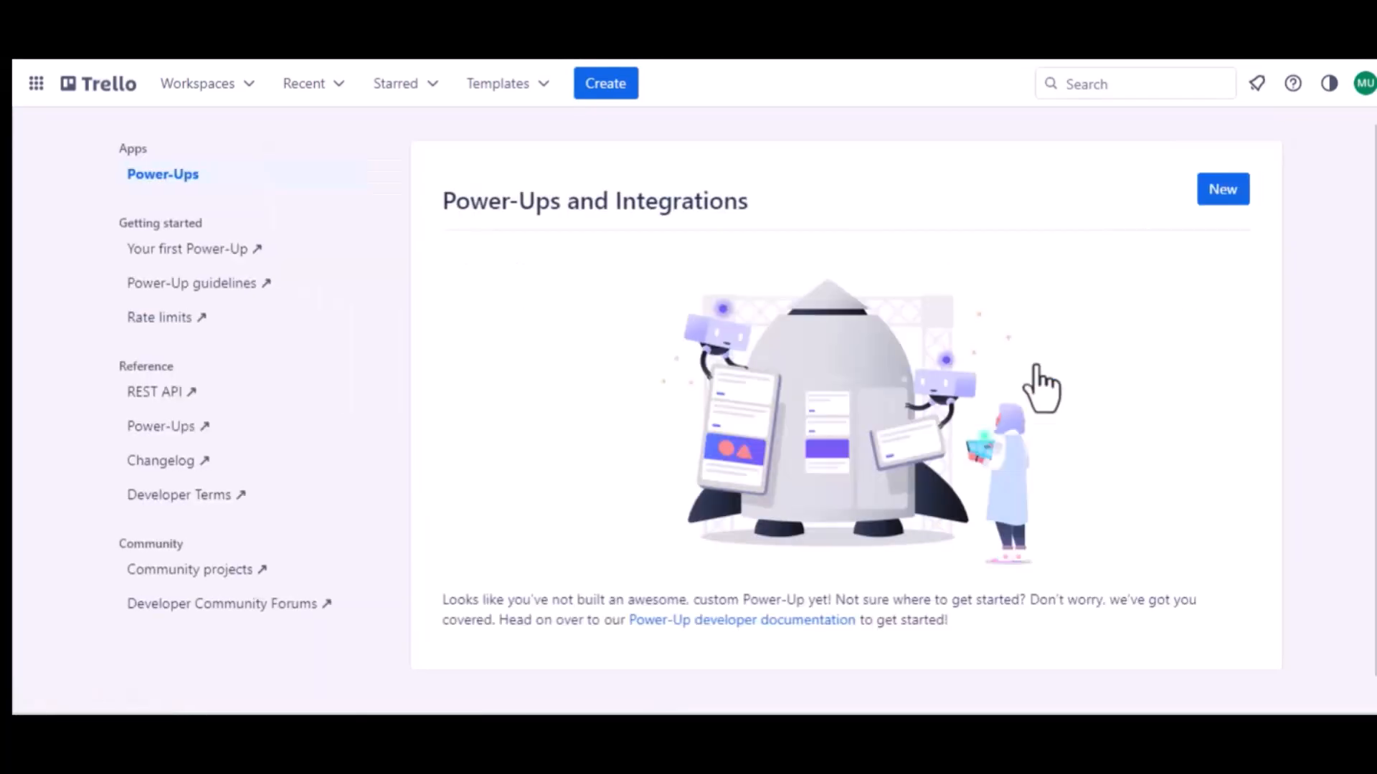
{"action": "left_click", "coordinate": [1222, 191]}
Name the Power-Up 'Jet Form Builder' and assign it to Trello Workspace.
{"action": "left_click", "coordinate": [441, 295]}
{"action": "type", "text": "Jet Form Buider"}
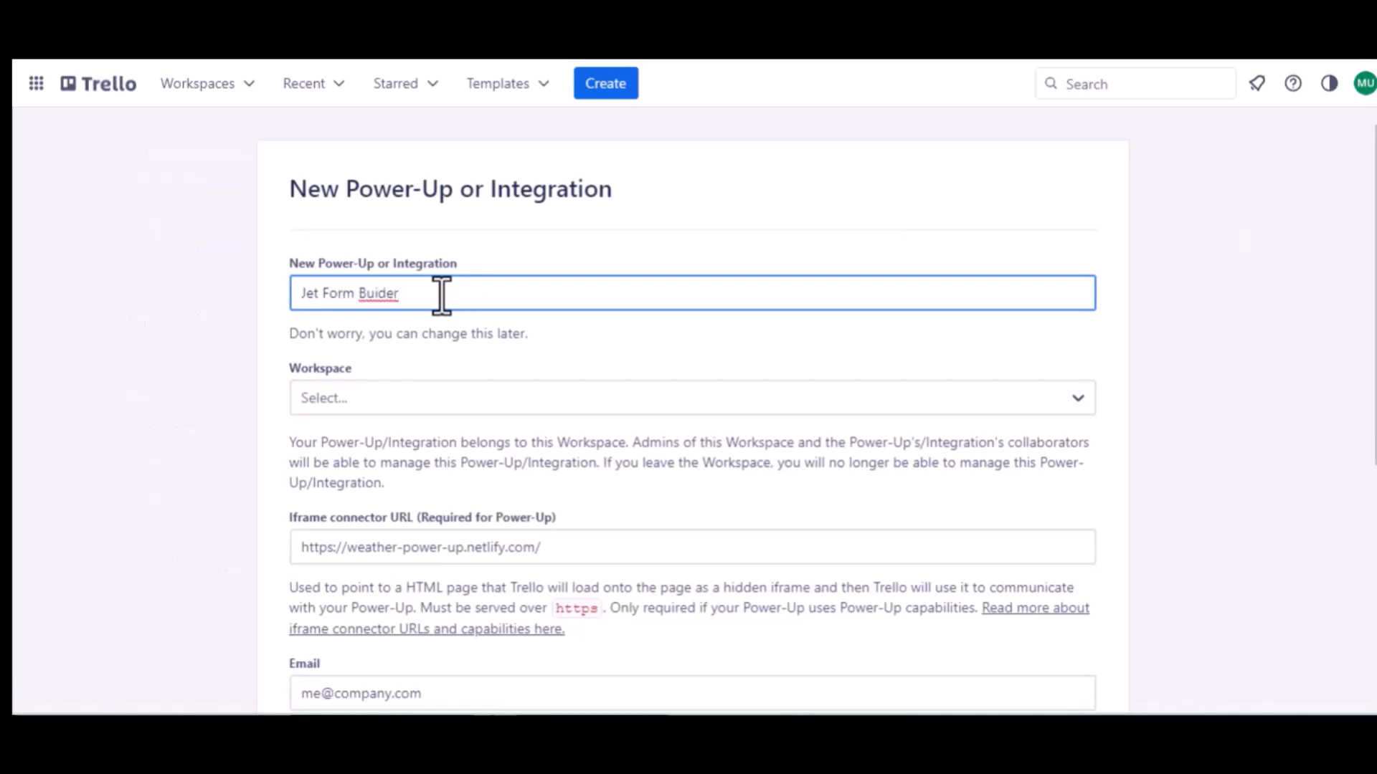
{"action": "left_click", "coordinate": [376, 294]}
{"action": "type", "text": "l"}
{"action": "left_click", "coordinate": [338, 397]}
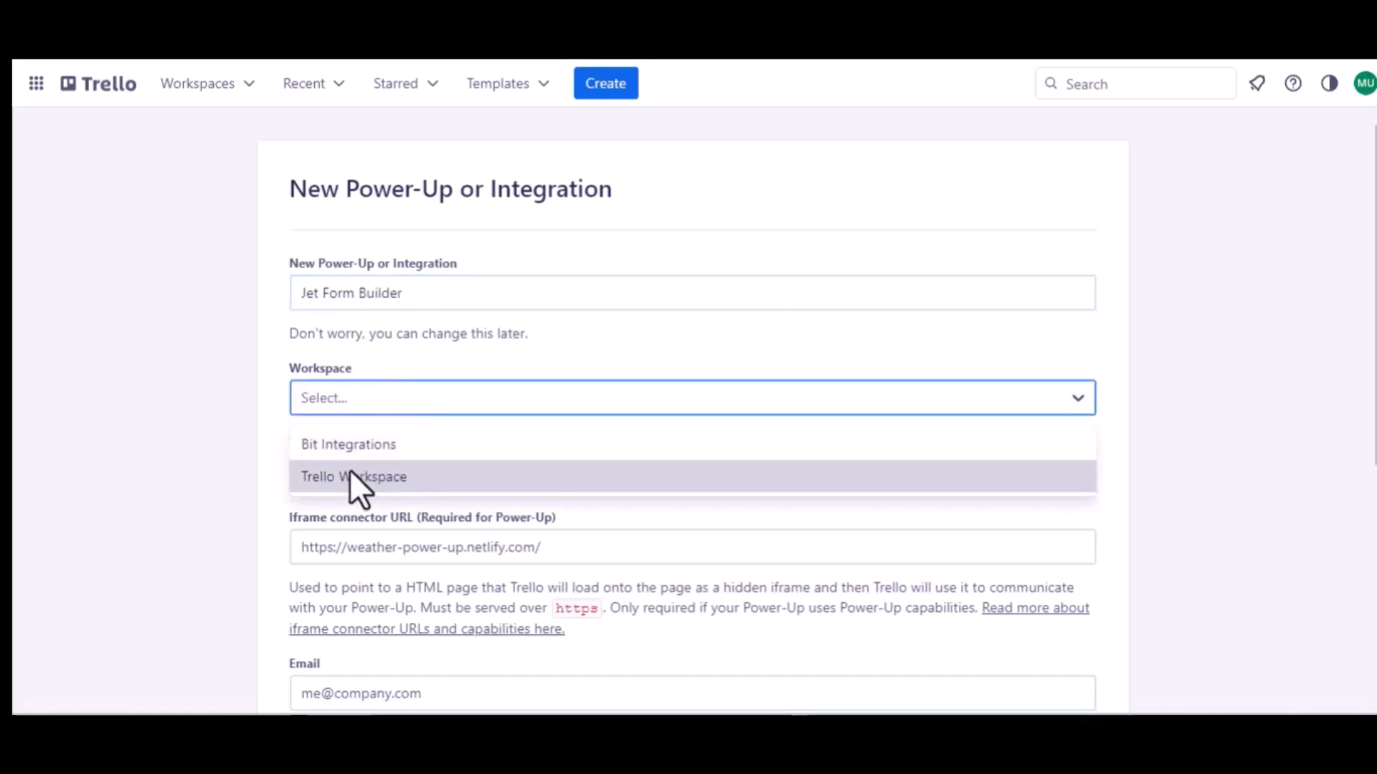
{"action": "left_click", "coordinate": [363, 472]}
Enter the contact e-mail address and reuse it as the support contact.
{"action": "scroll", "coordinate": [363, 469], "scroll_direction": "down", "scroll_amount": 2}
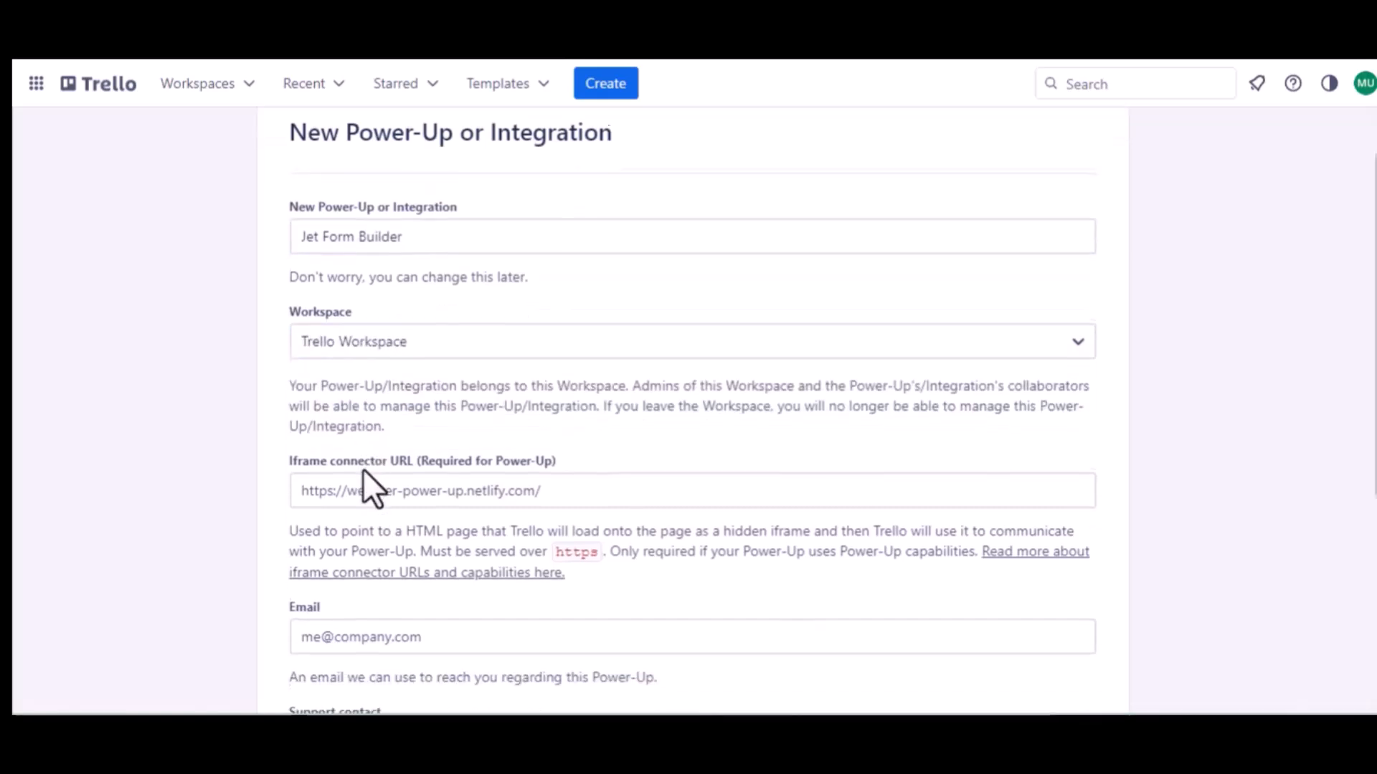
{"action": "scroll", "coordinate": [516, 454], "scroll_direction": "down", "scroll_amount": 2}
{"action": "left_click", "coordinate": [394, 440]}
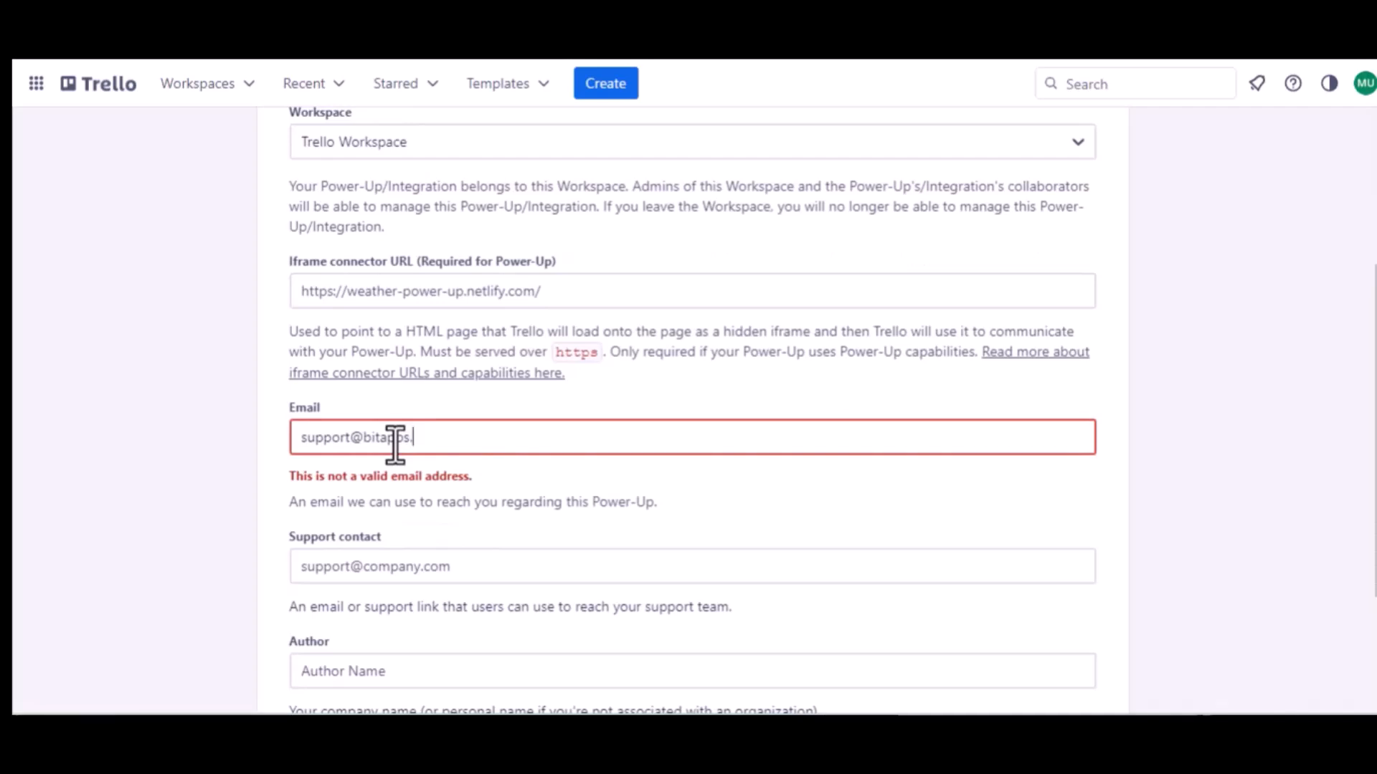
{"action": "key", "text": "ctrl+a"}
{"action": "key", "text": "ctrl+c"}
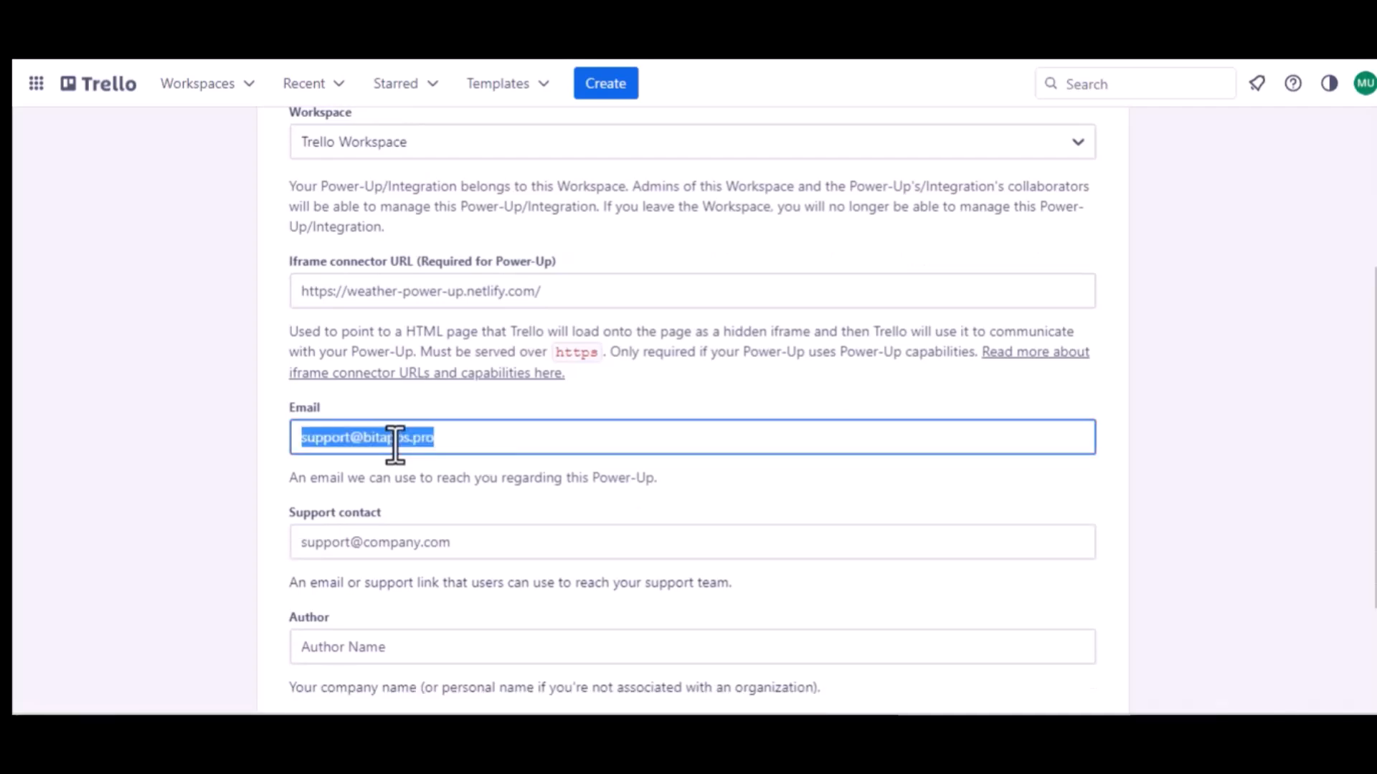
{"action": "left_click", "coordinate": [390, 543]}
{"action": "key", "text": "ctrl+v"}
Set the author to 'Bit Apps' and create the Power-Up.
{"action": "scroll", "coordinate": [366, 516], "scroll_direction": "down", "scroll_amount": 2}
{"action": "left_click", "coordinate": [321, 493]}
{"action": "type", "text": "Bit"}
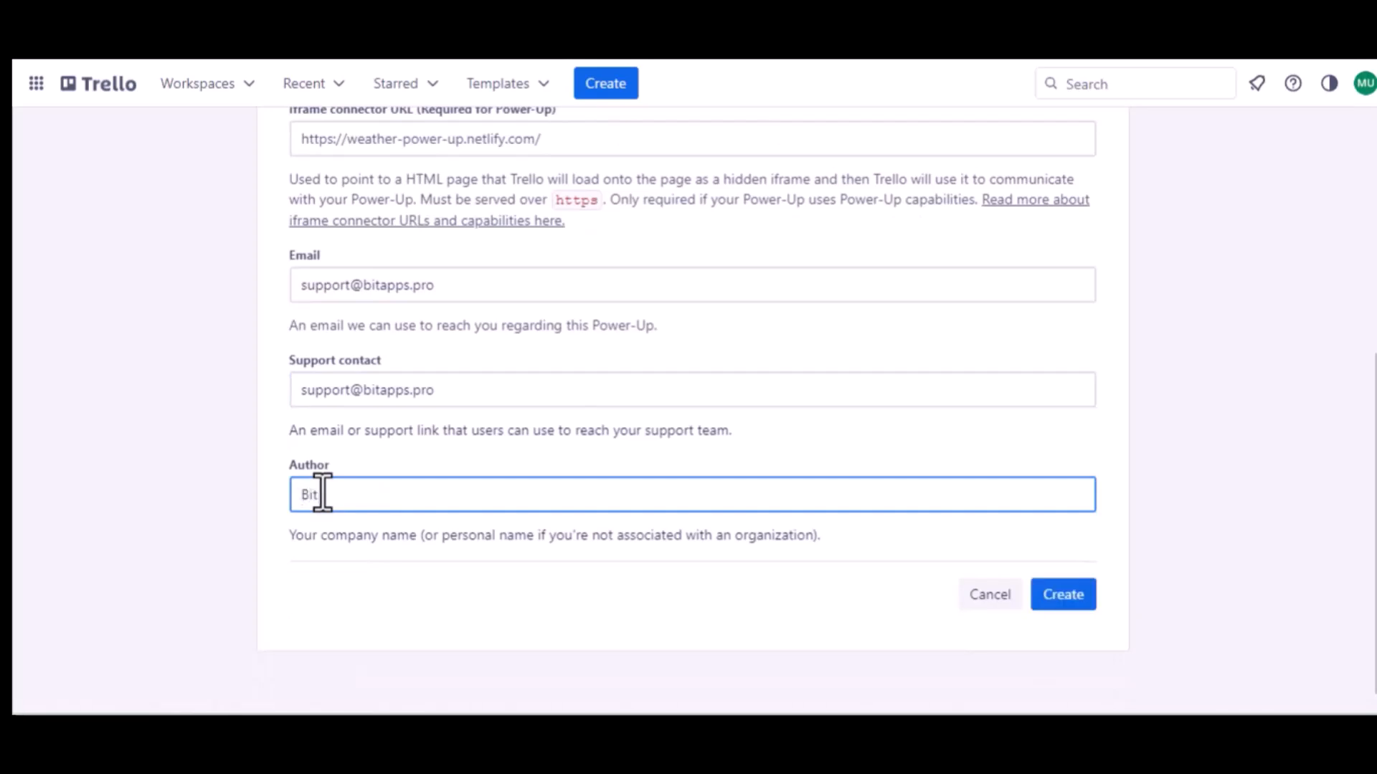
{"action": "type", "text": " Apps"}
{"action": "left_click", "coordinate": [1066, 604]}
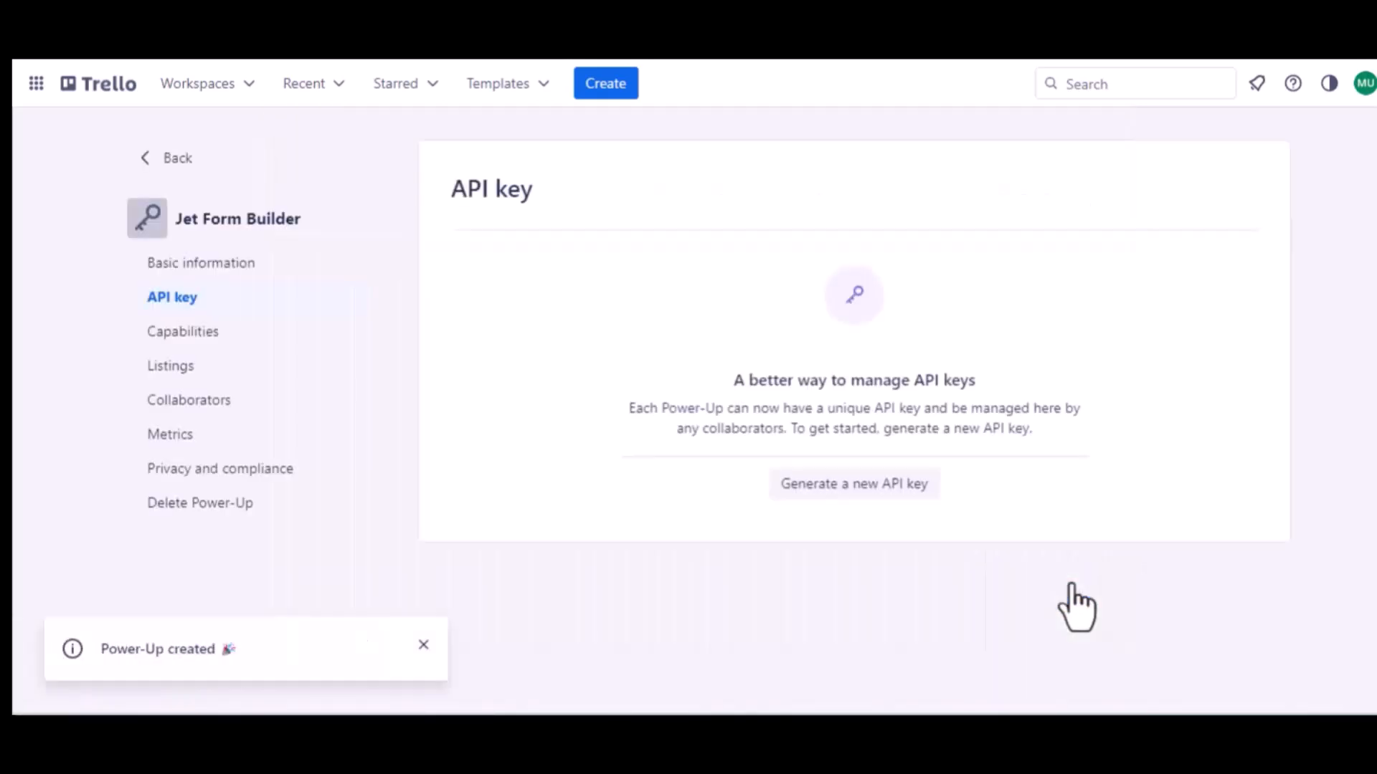
Generate an API key, add the Bit Integrations redirect URI as an allowed origin, and copy the key.
{"action": "left_click", "coordinate": [846, 486]}
{"action": "left_click", "coordinate": [916, 549]}
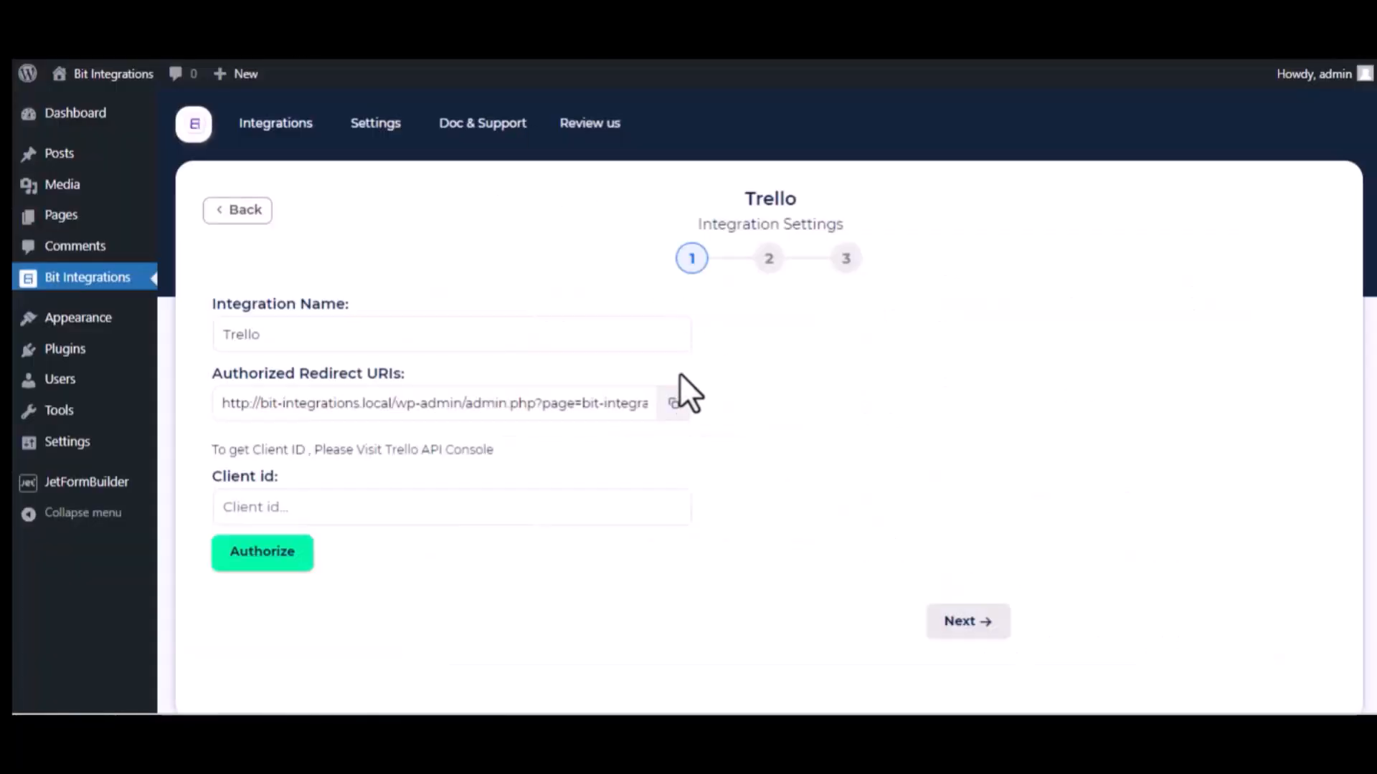
{"action": "left_click", "coordinate": [674, 403]}
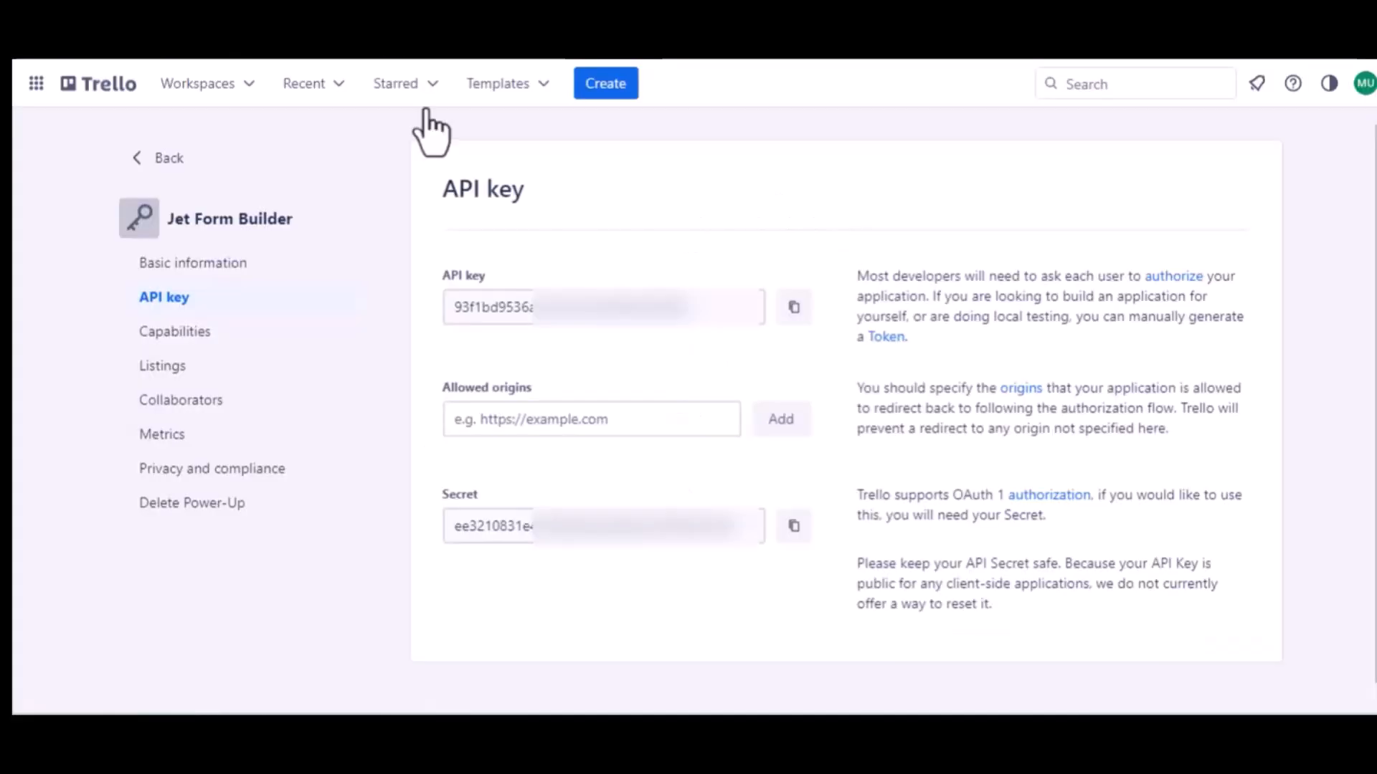
{"action": "left_click", "coordinate": [516, 431]}
{"action": "key", "text": "ctrl+v"}
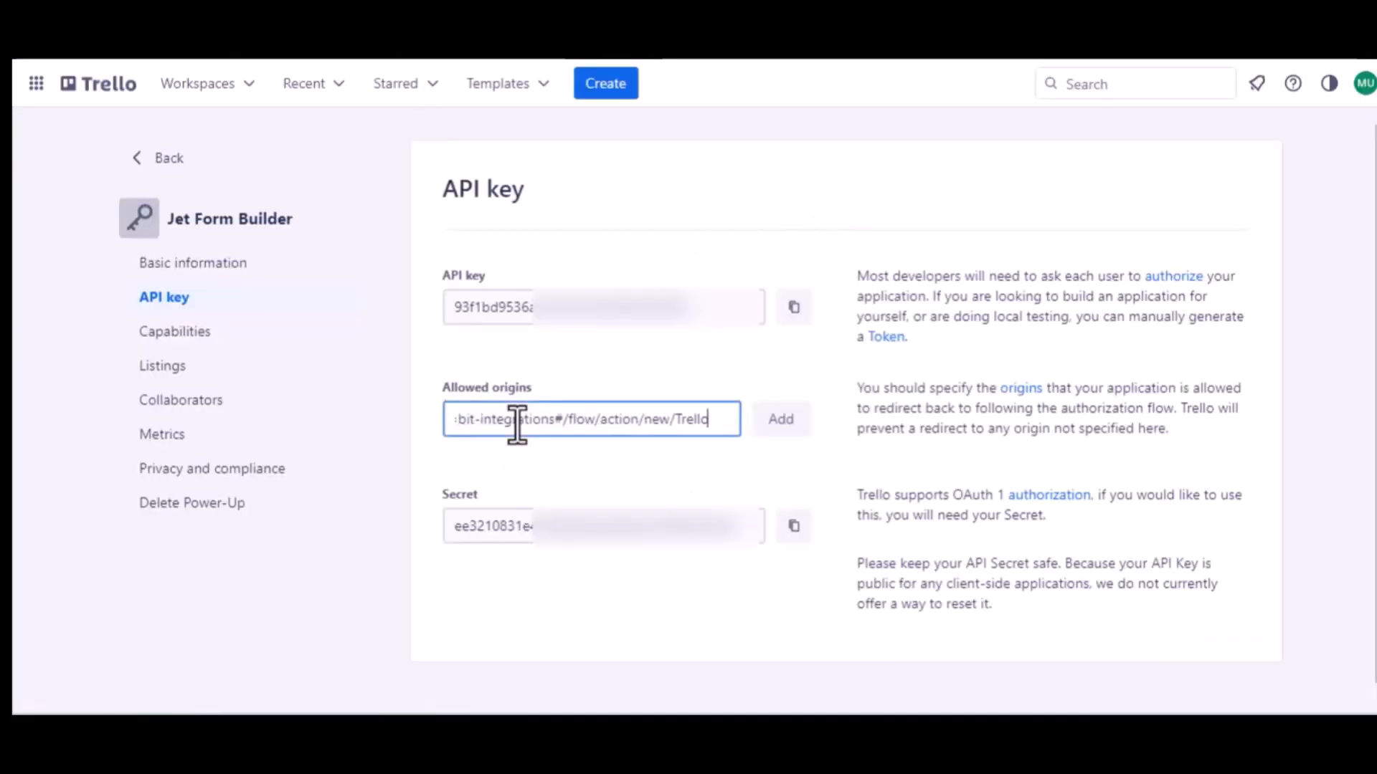
{"action": "left_click", "coordinate": [779, 439]}
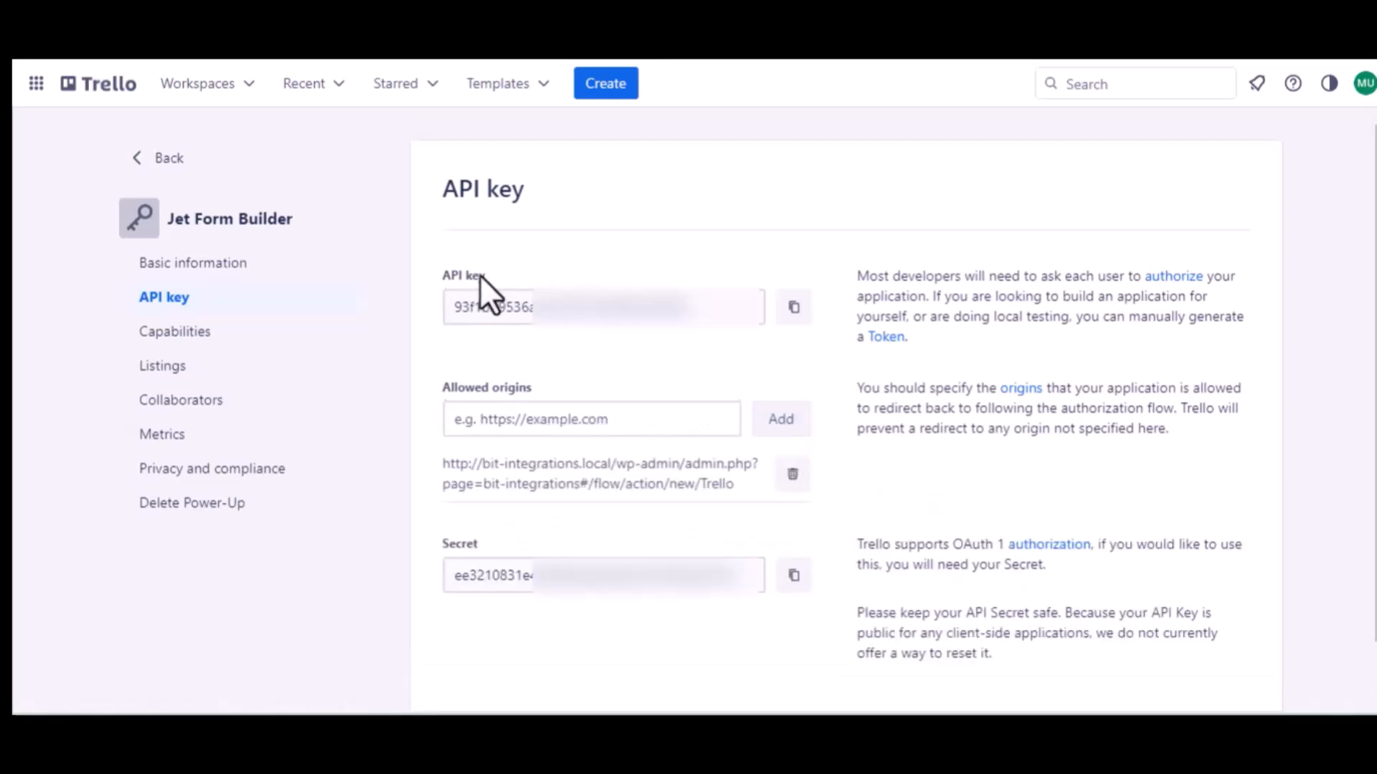
{"action": "left_click", "coordinate": [793, 308]}
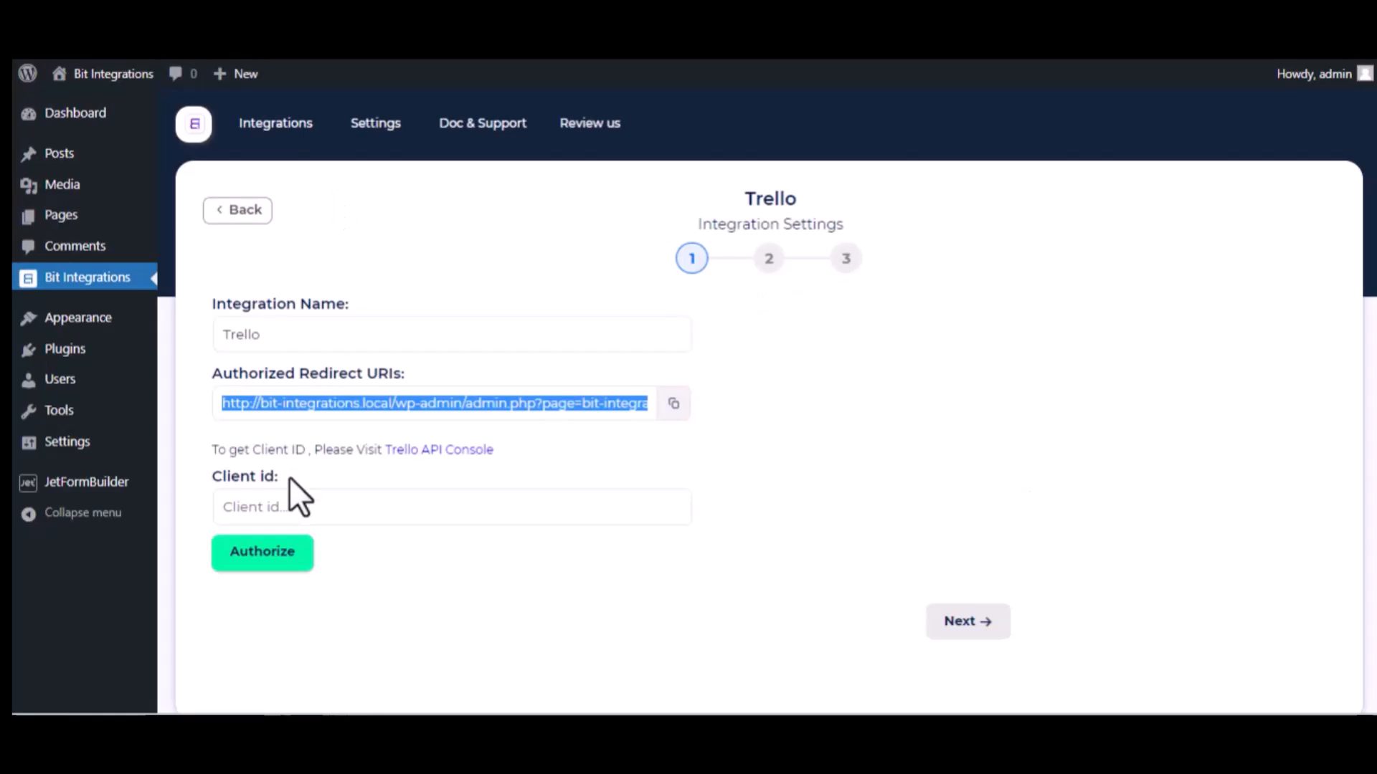
Paste the Trello API key as Client id and allow Jet Form Builder access to the Trello account.
{"action": "left_click", "coordinate": [297, 500]}
{"action": "key", "text": "ctrl+v"}
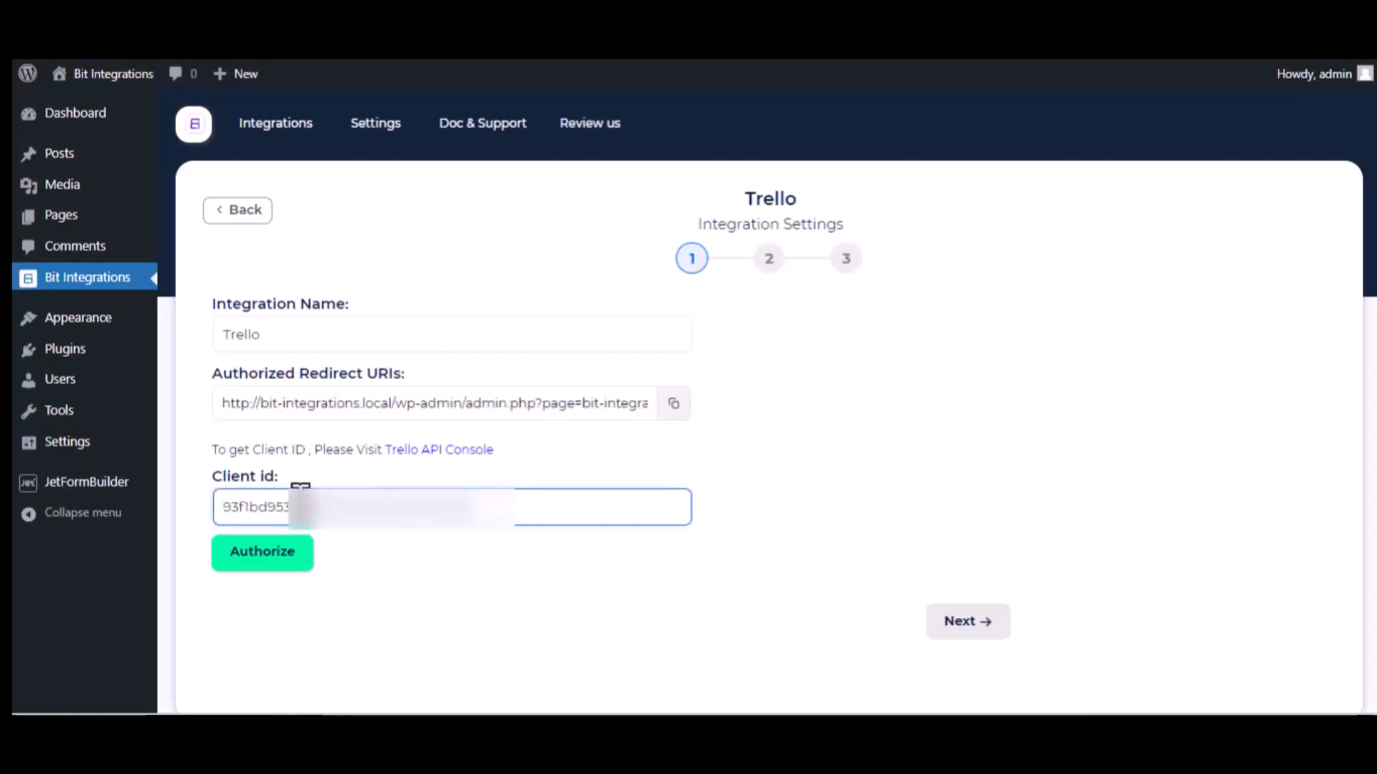
{"action": "left_click", "coordinate": [280, 555]}
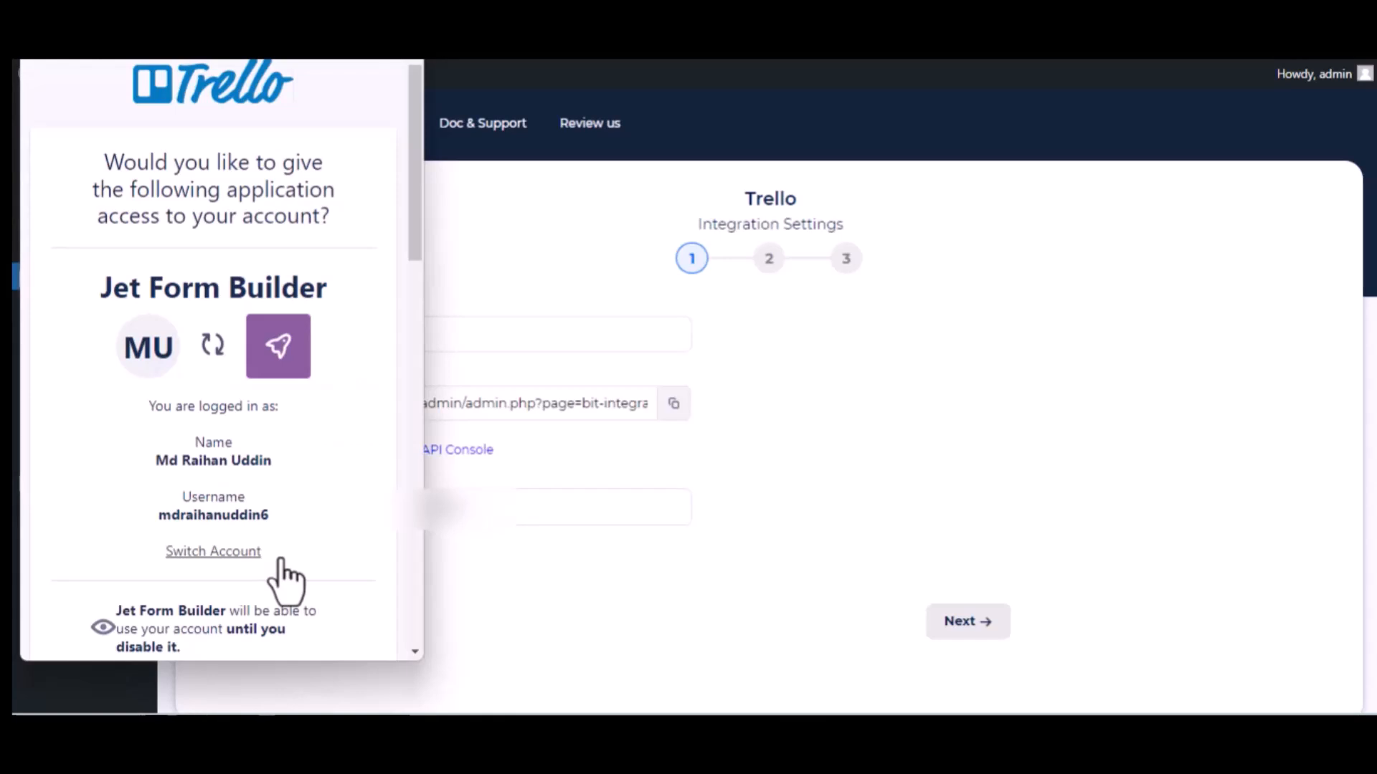
{"action": "scroll", "coordinate": [285, 581], "scroll_direction": "down", "scroll_amount": 15}
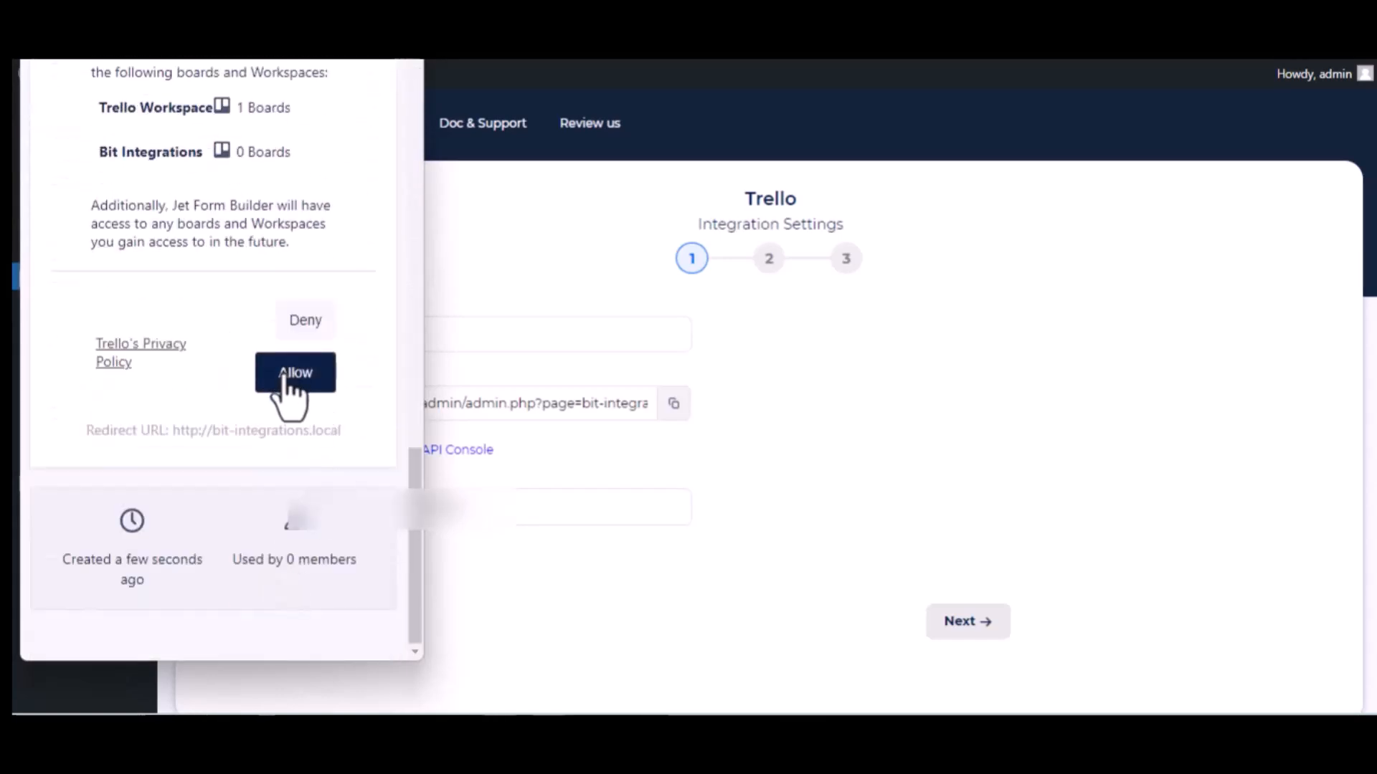
{"action": "left_click", "coordinate": [292, 383]}
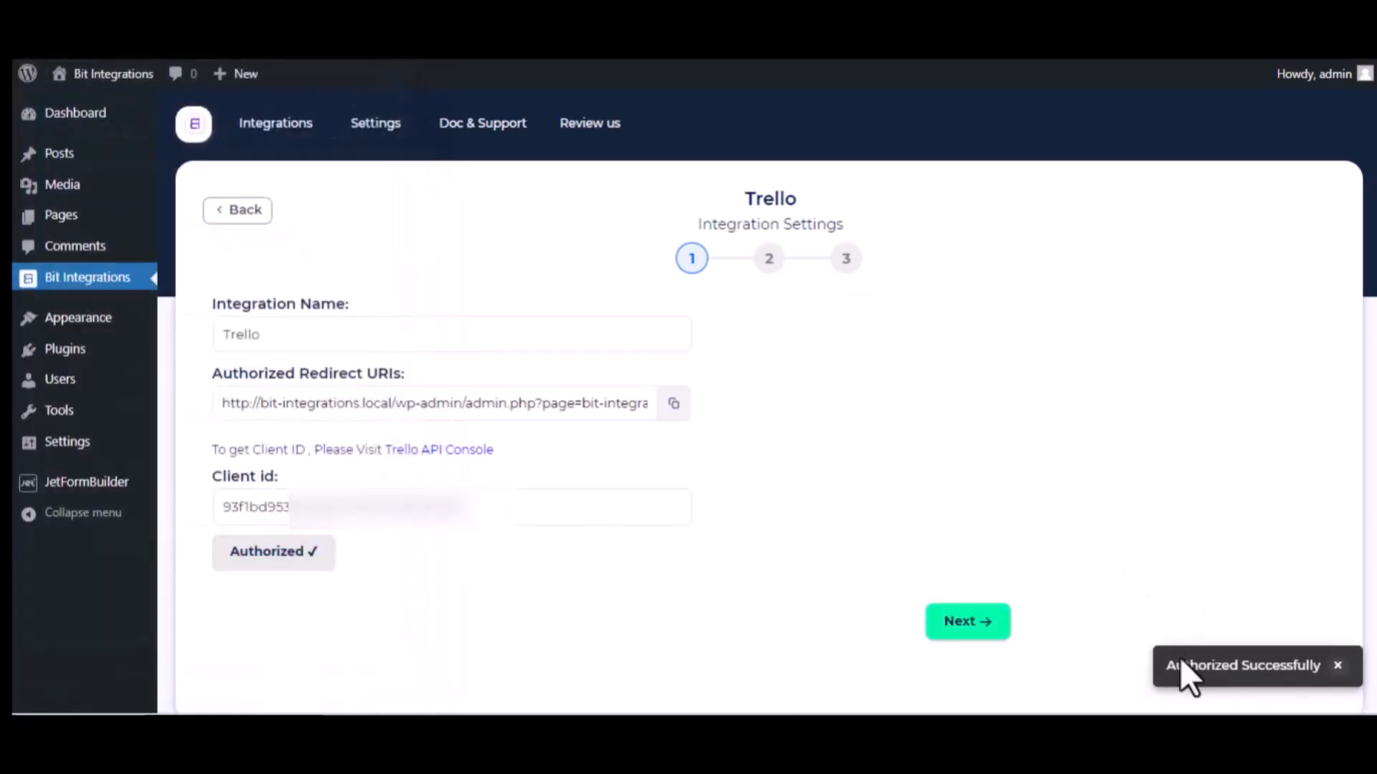
{"action": "left_click", "coordinate": [532, 520]}
{"action": "scroll", "coordinate": [504, 538], "scroll_direction": "down", "scroll_amount": 1}
{"action": "scroll", "coordinate": [505, 538], "scroll_direction": "down", "scroll_amount": 2}
{"action": "left_click", "coordinate": [505, 538]}
Target Trello cards at the 'Bit Integrations' board and its 'To Do' list.
{"action": "left_click", "coordinate": [972, 550]}
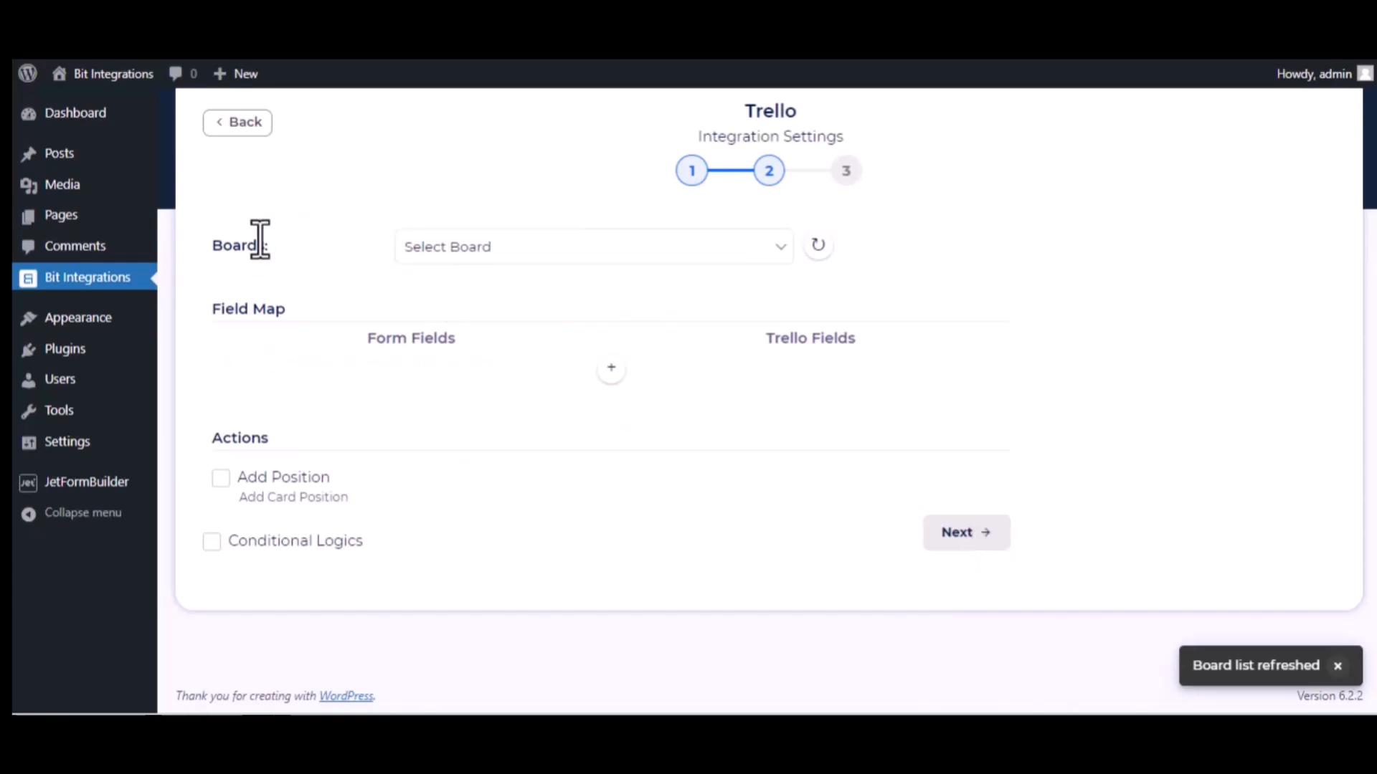
{"action": "left_click", "coordinate": [523, 255]}
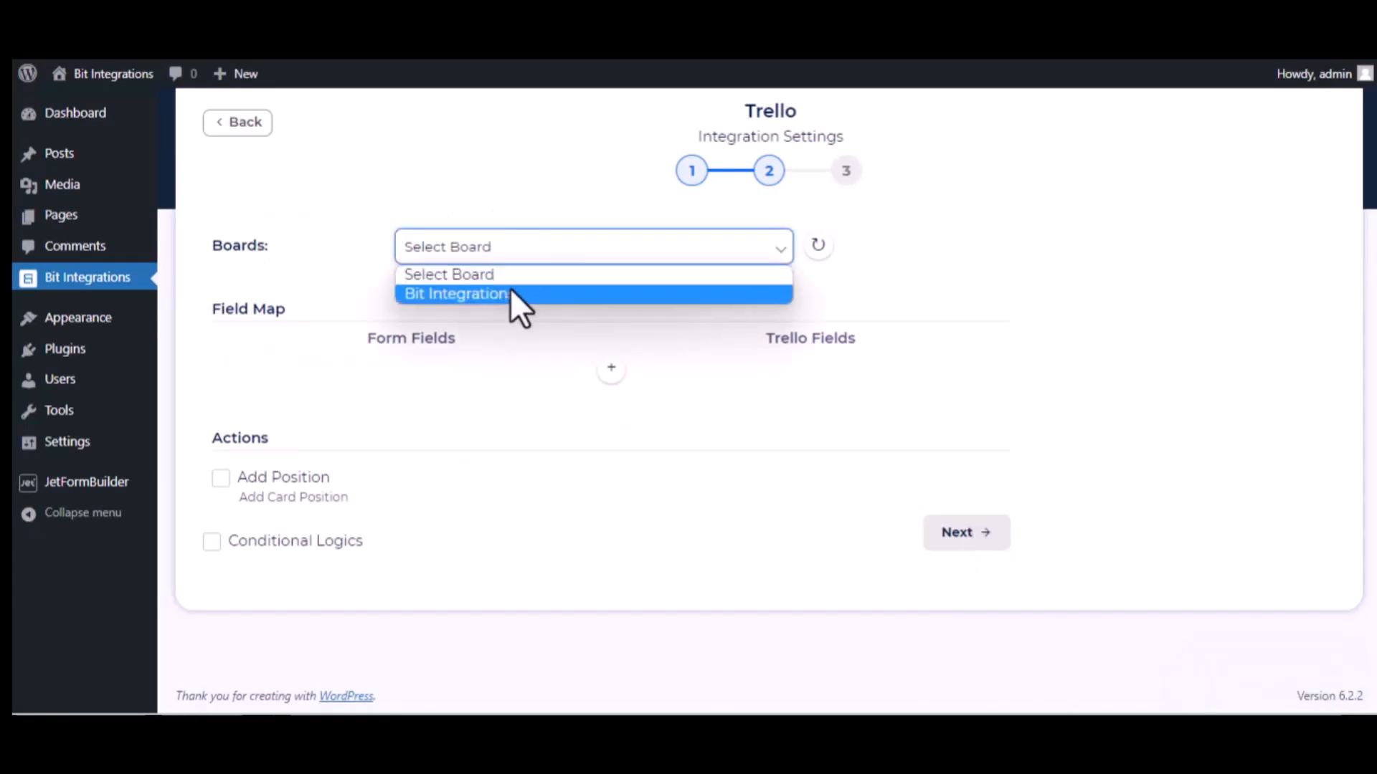
{"action": "left_click", "coordinate": [515, 294]}
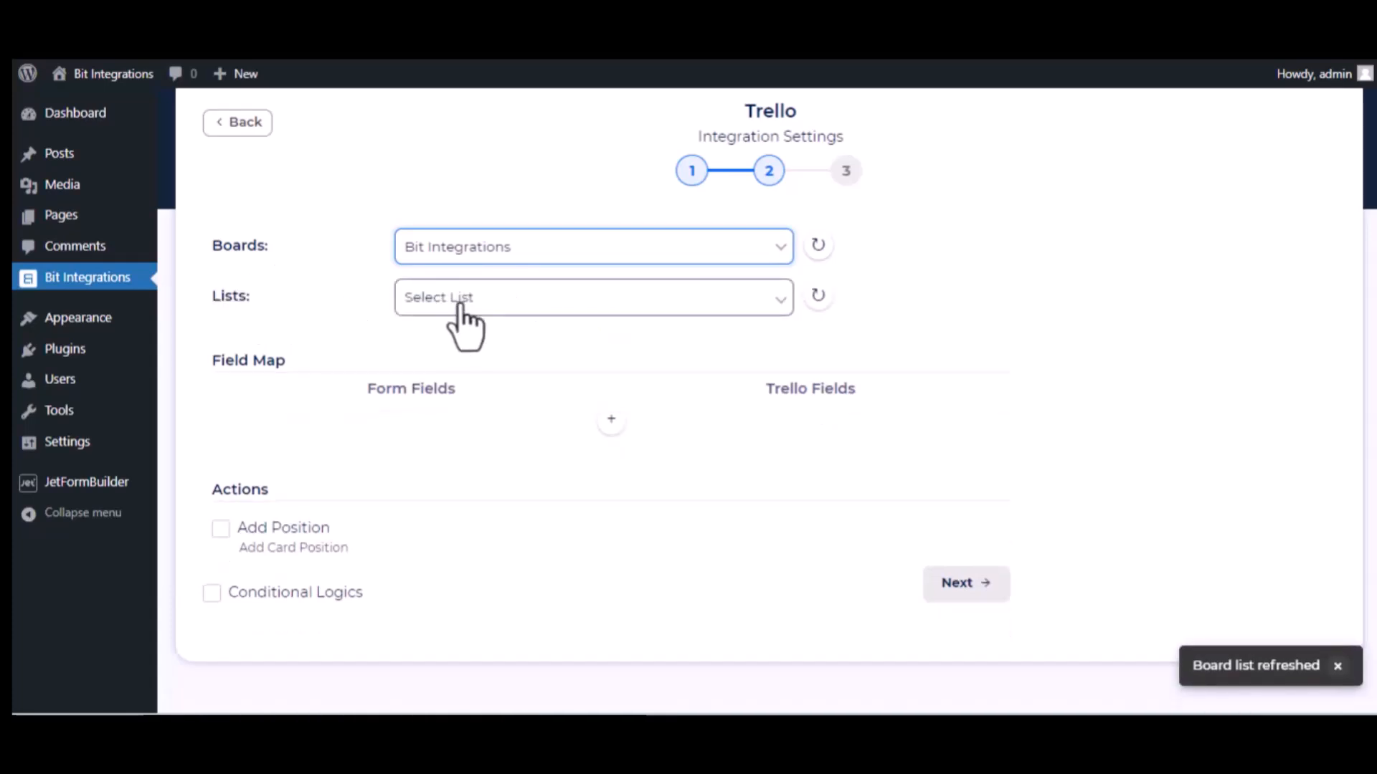
{"action": "left_click", "coordinate": [463, 307]}
{"action": "left_click", "coordinate": [456, 347]}
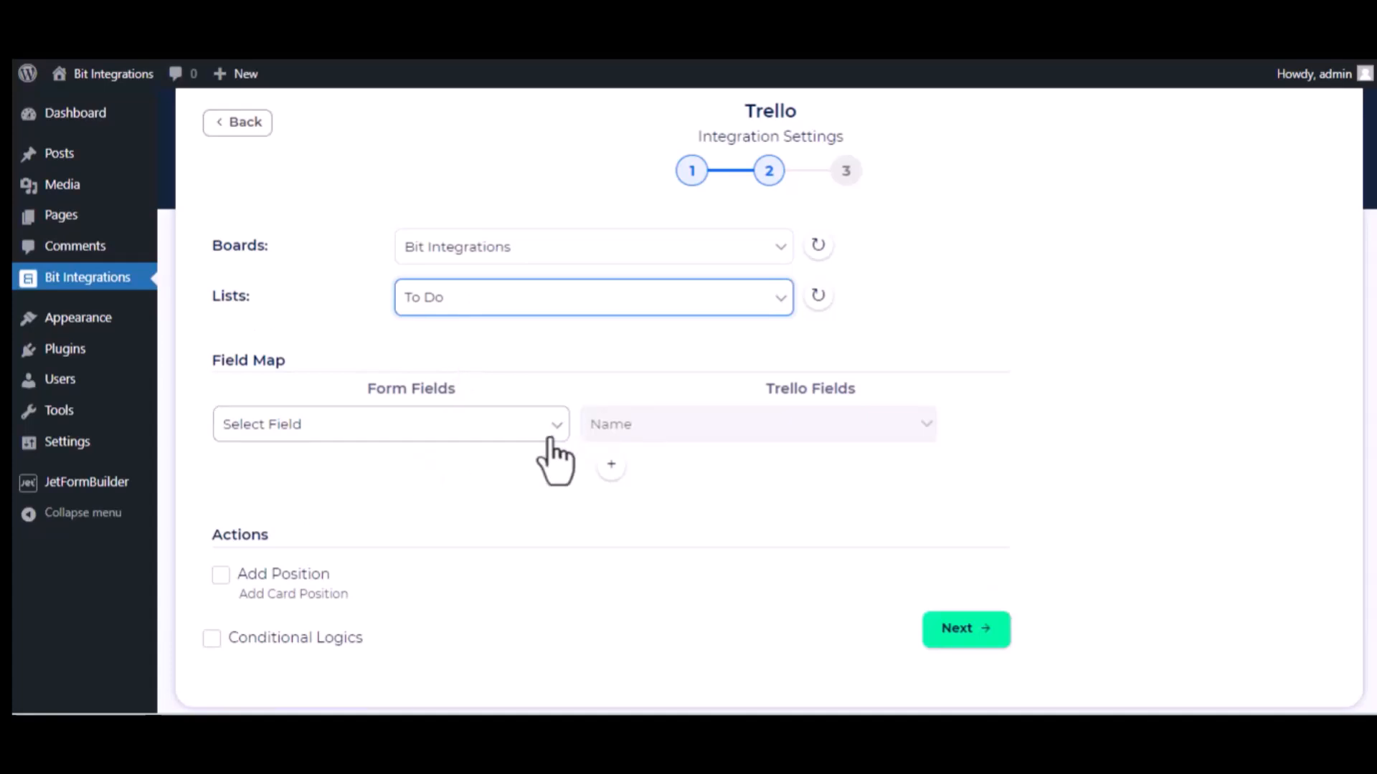
Map the form's name field to card Name and its description field to card Description.
{"action": "left_click", "coordinate": [477, 433]}
{"action": "scroll", "coordinate": [437, 316], "scroll_direction": "down", "scroll_amount": 5}
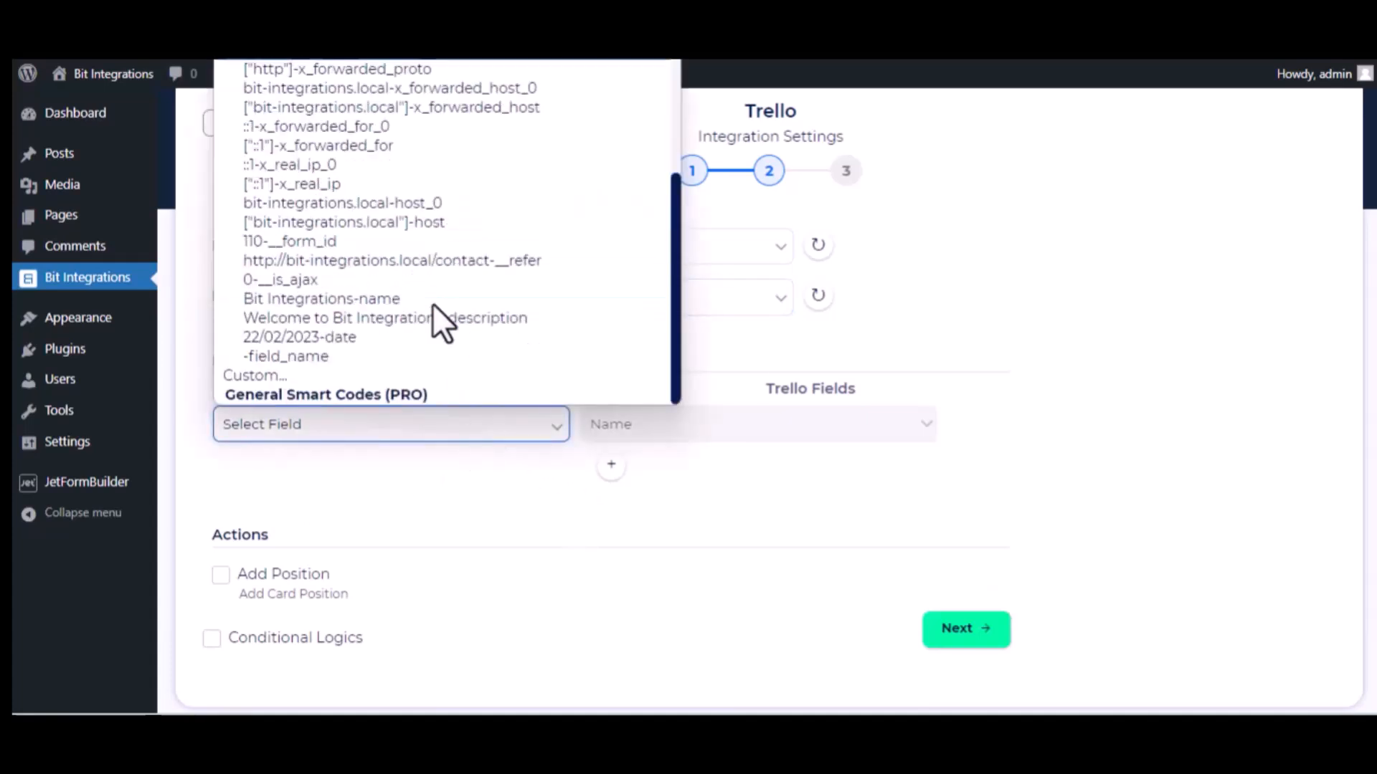
{"action": "left_click", "coordinate": [389, 301]}
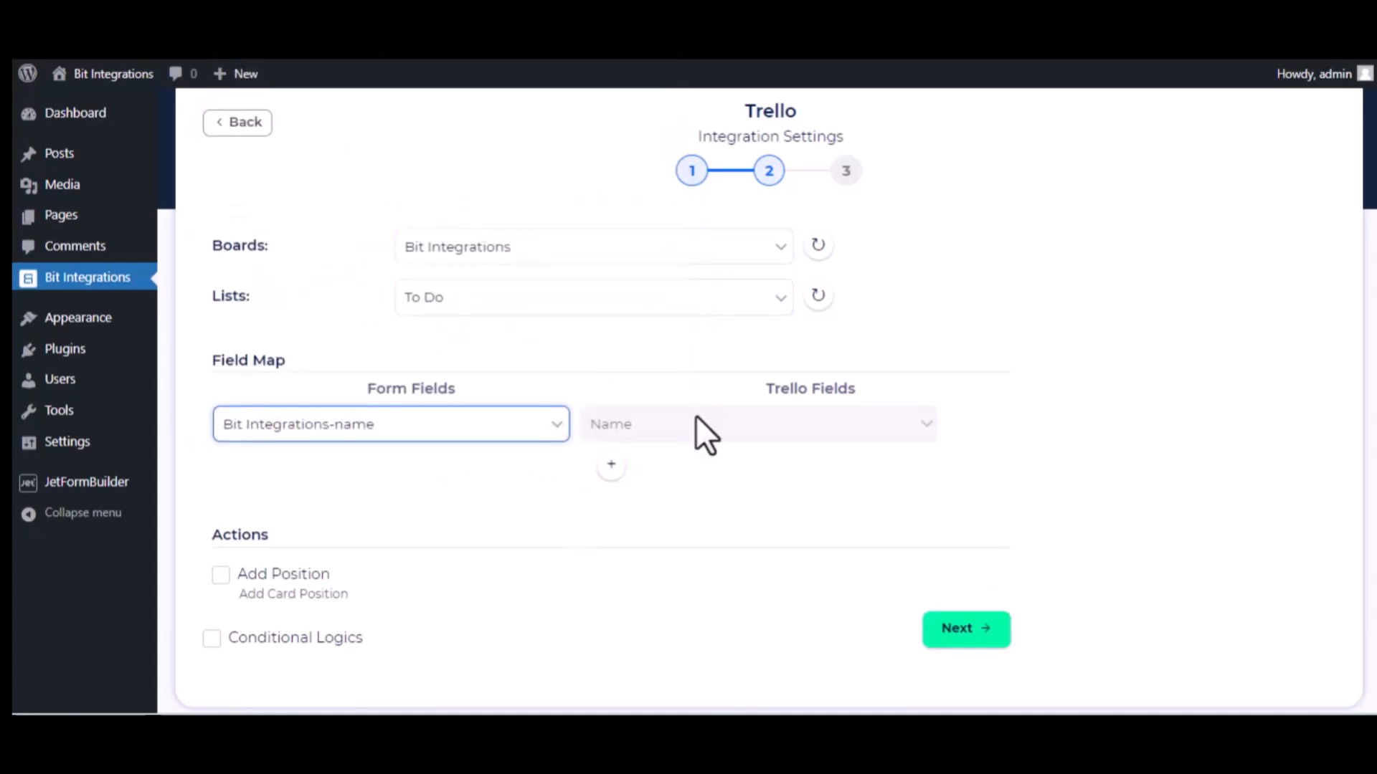
{"action": "left_click", "coordinate": [611, 466]}
{"action": "left_click", "coordinate": [519, 470]}
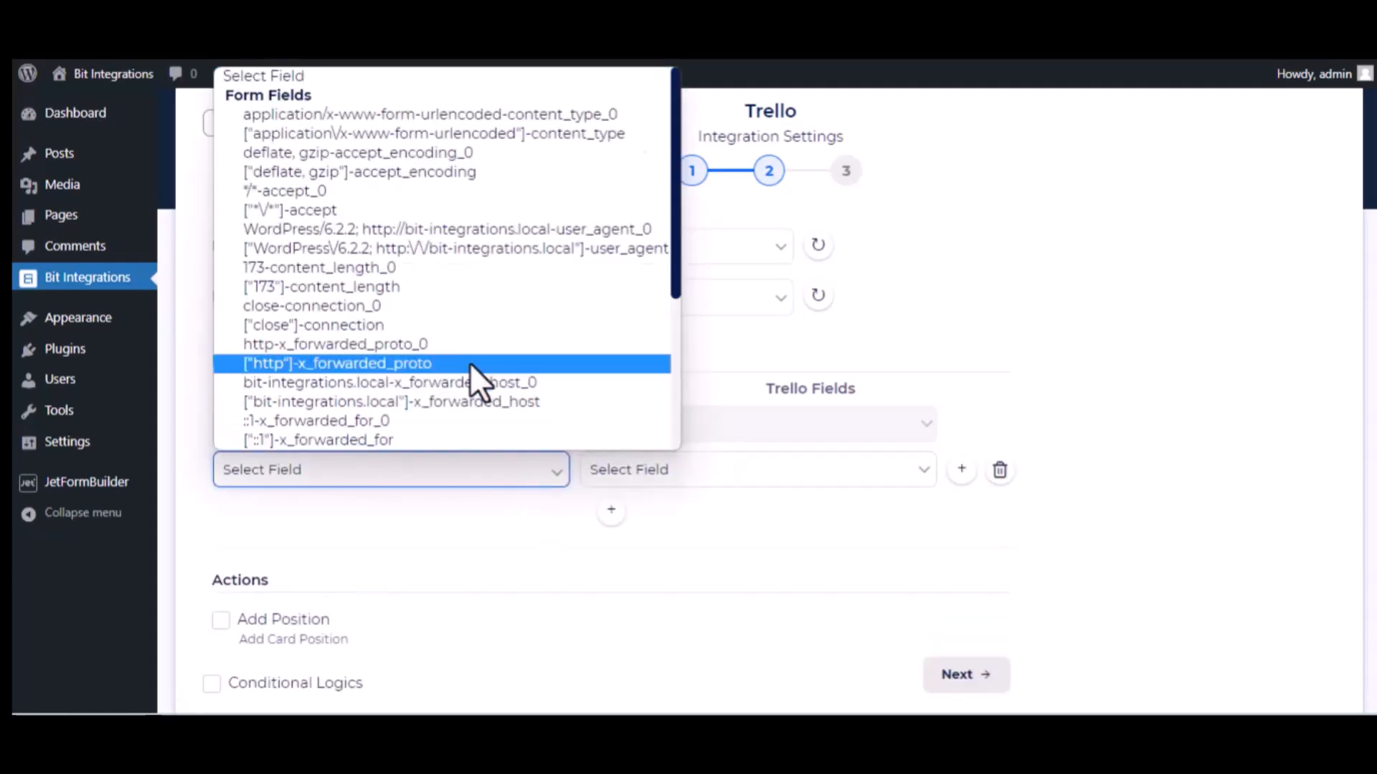
{"action": "scroll", "coordinate": [470, 366], "scroll_direction": "down", "scroll_amount": 5}
{"action": "left_click", "coordinate": [395, 368]}
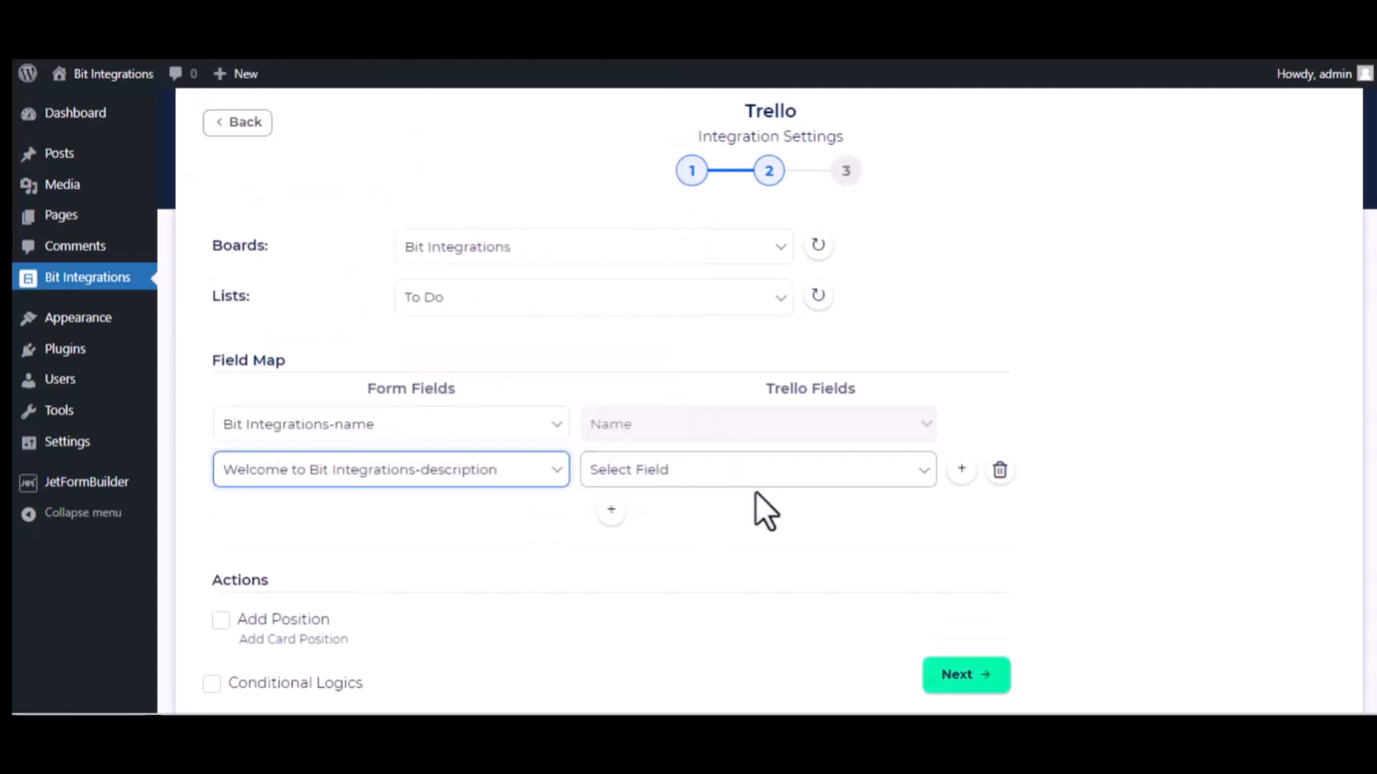
{"action": "left_click", "coordinate": [755, 479]}
{"action": "left_click", "coordinate": [739, 516]}
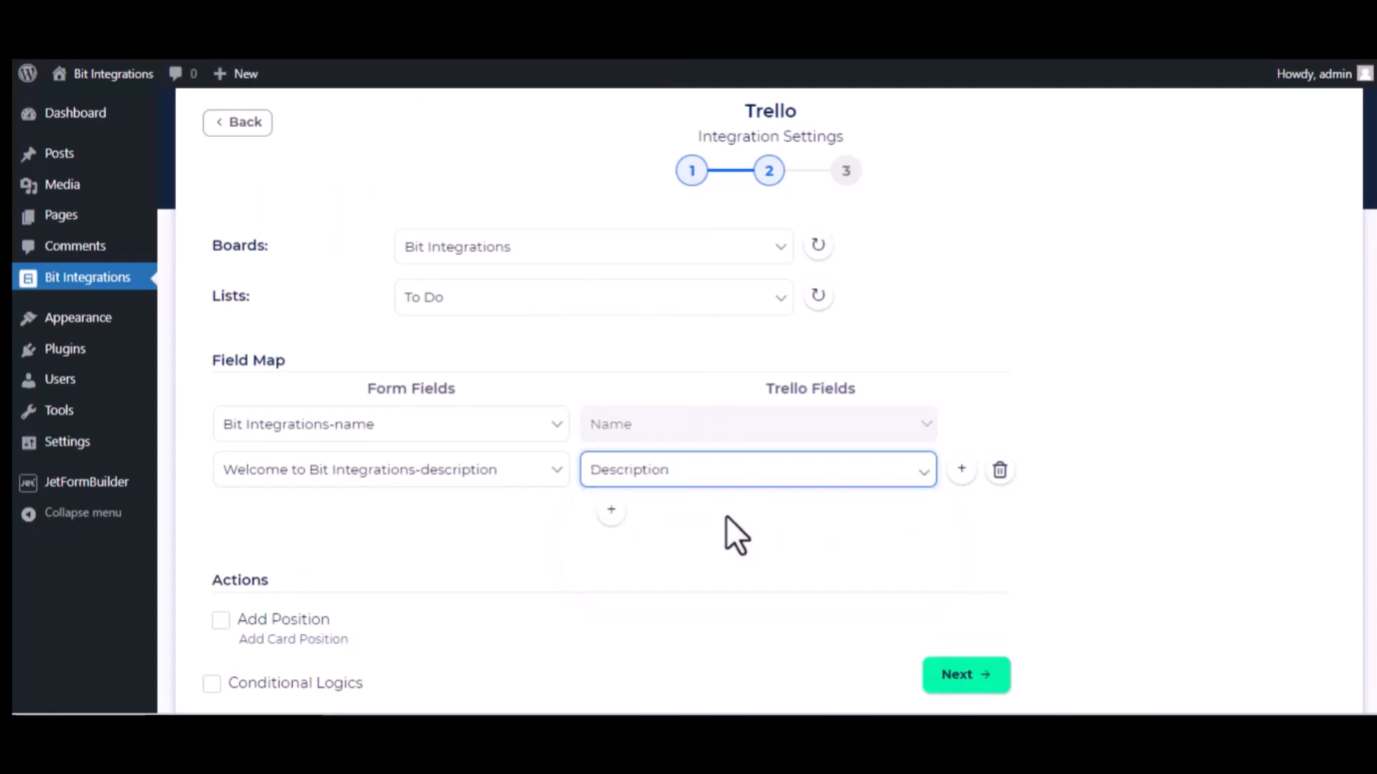
Add a third mapping row sending the form's 22/02/2023 date field to the card's Date.
{"action": "left_click", "coordinate": [611, 507]}
{"action": "left_click", "coordinate": [471, 511]}
{"action": "scroll", "coordinate": [489, 448], "scroll_direction": "down", "scroll_amount": 3}
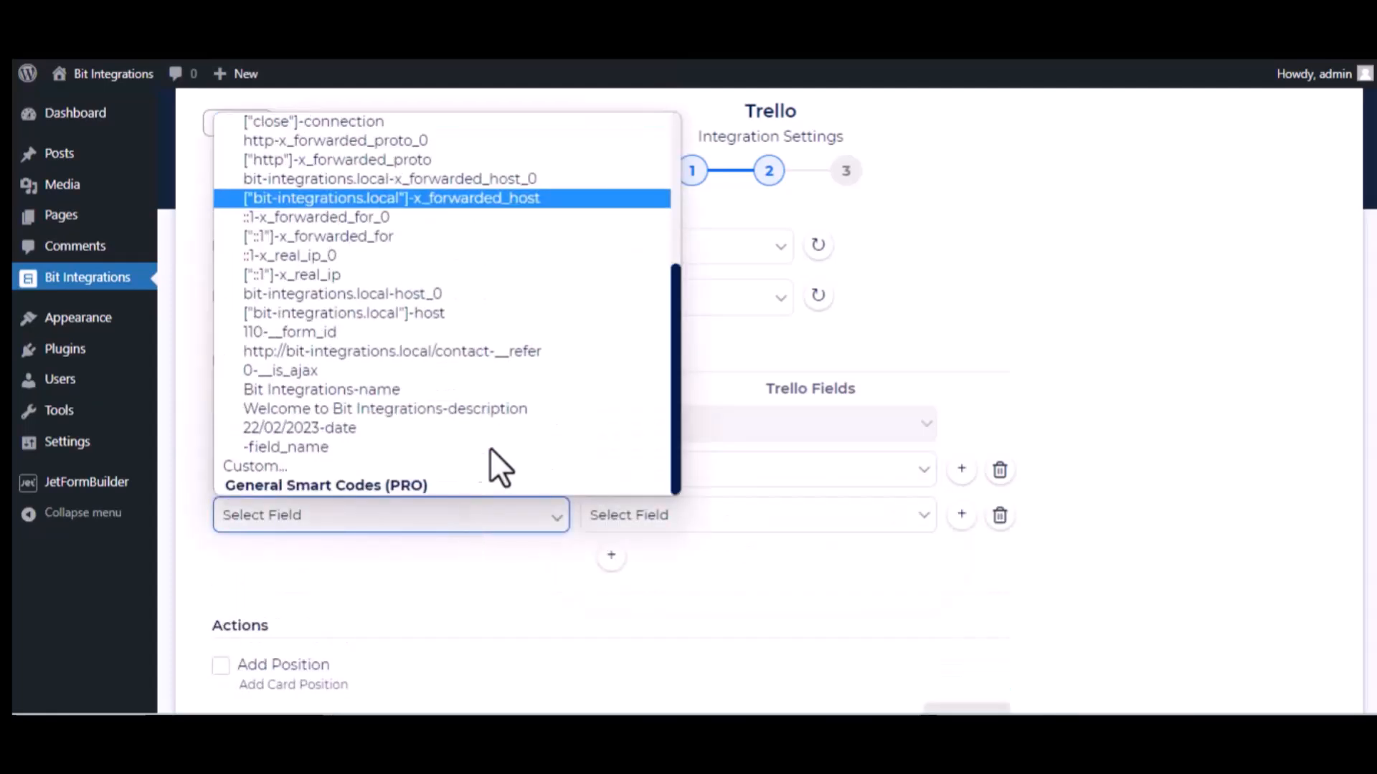
{"action": "left_click", "coordinate": [407, 428]}
{"action": "left_click", "coordinate": [681, 516]}
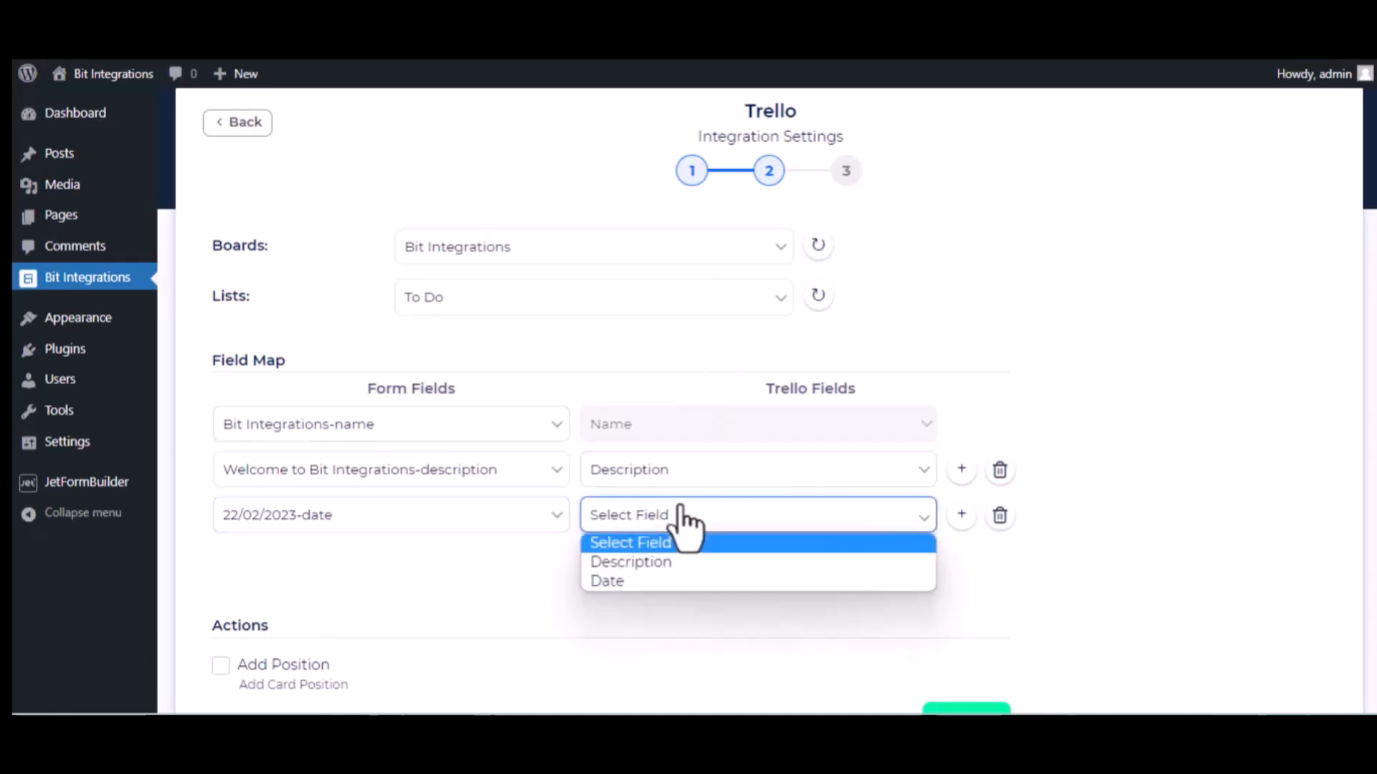
{"action": "left_click", "coordinate": [647, 581]}
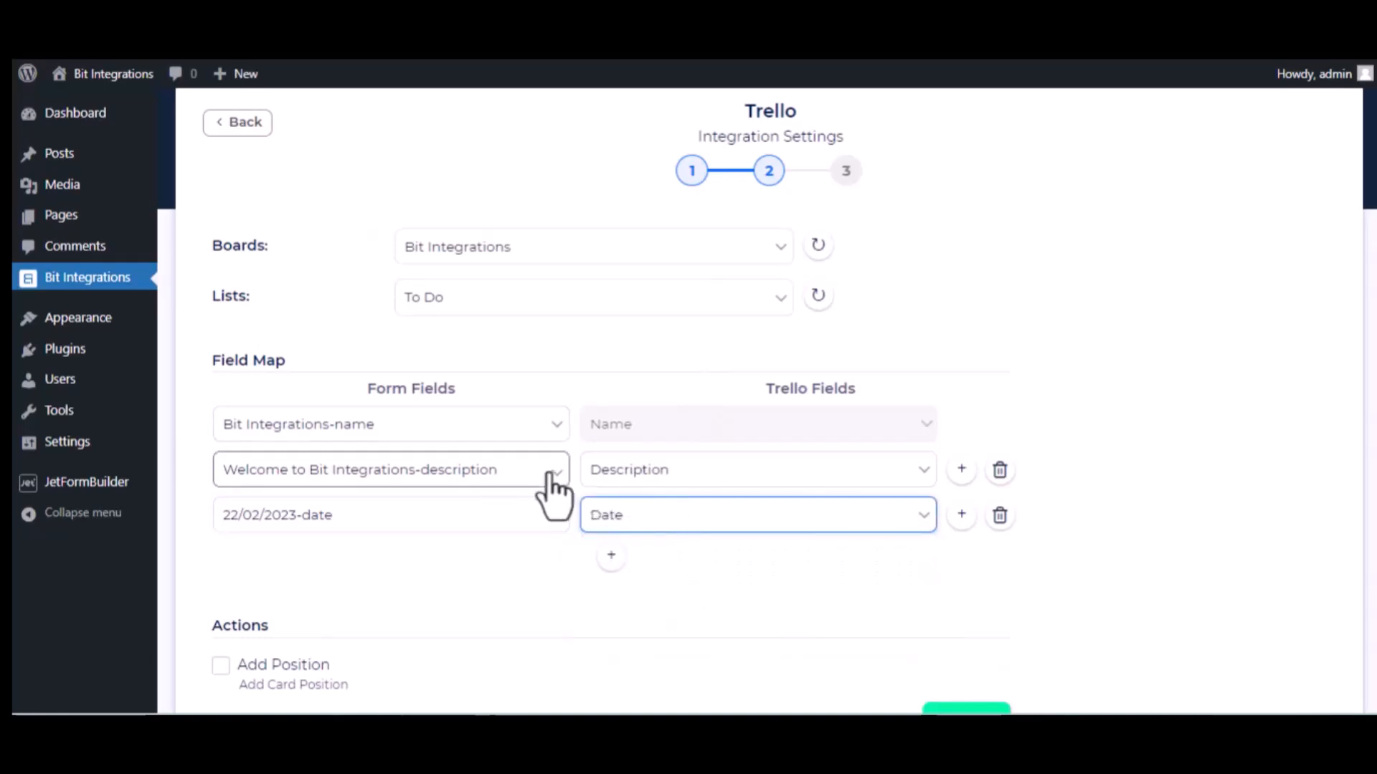
Save the finished Trello integration, then open the new Bit Integrations card in Trello.
{"action": "scroll", "coordinate": [431, 631], "scroll_direction": "down", "scroll_amount": 4}
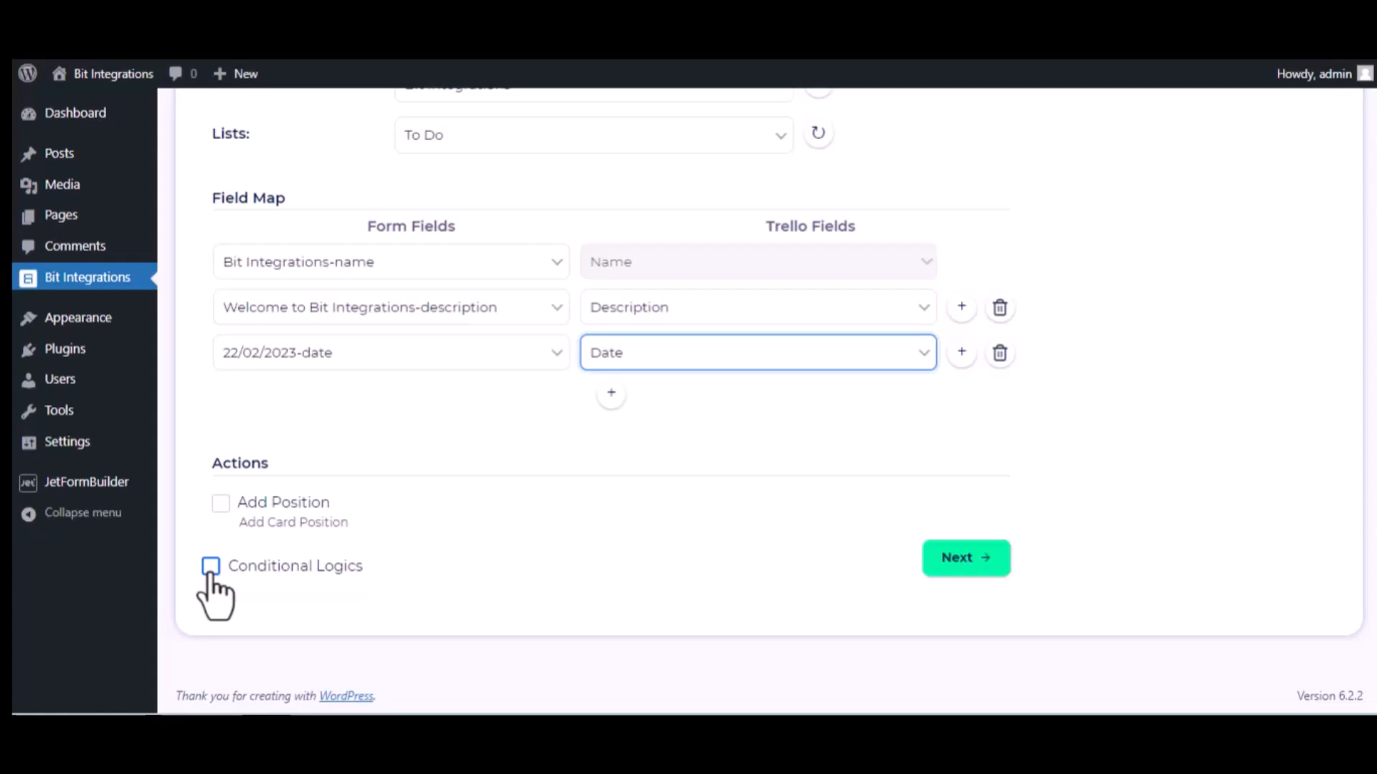
{"action": "left_click", "coordinate": [983, 559]}
{"action": "left_click", "coordinate": [764, 316]}
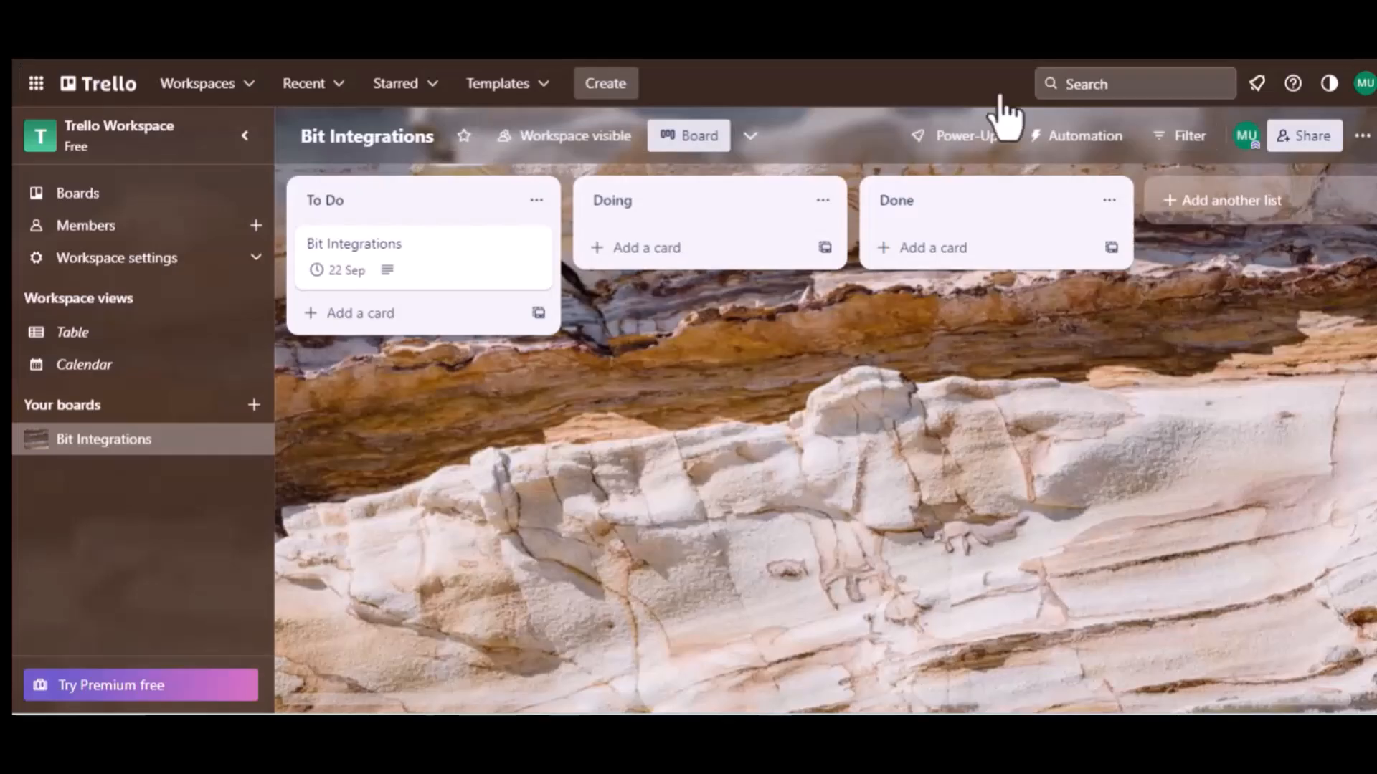
{"action": "left_click", "coordinate": [364, 209]}
{"action": "left_click", "coordinate": [375, 248]}
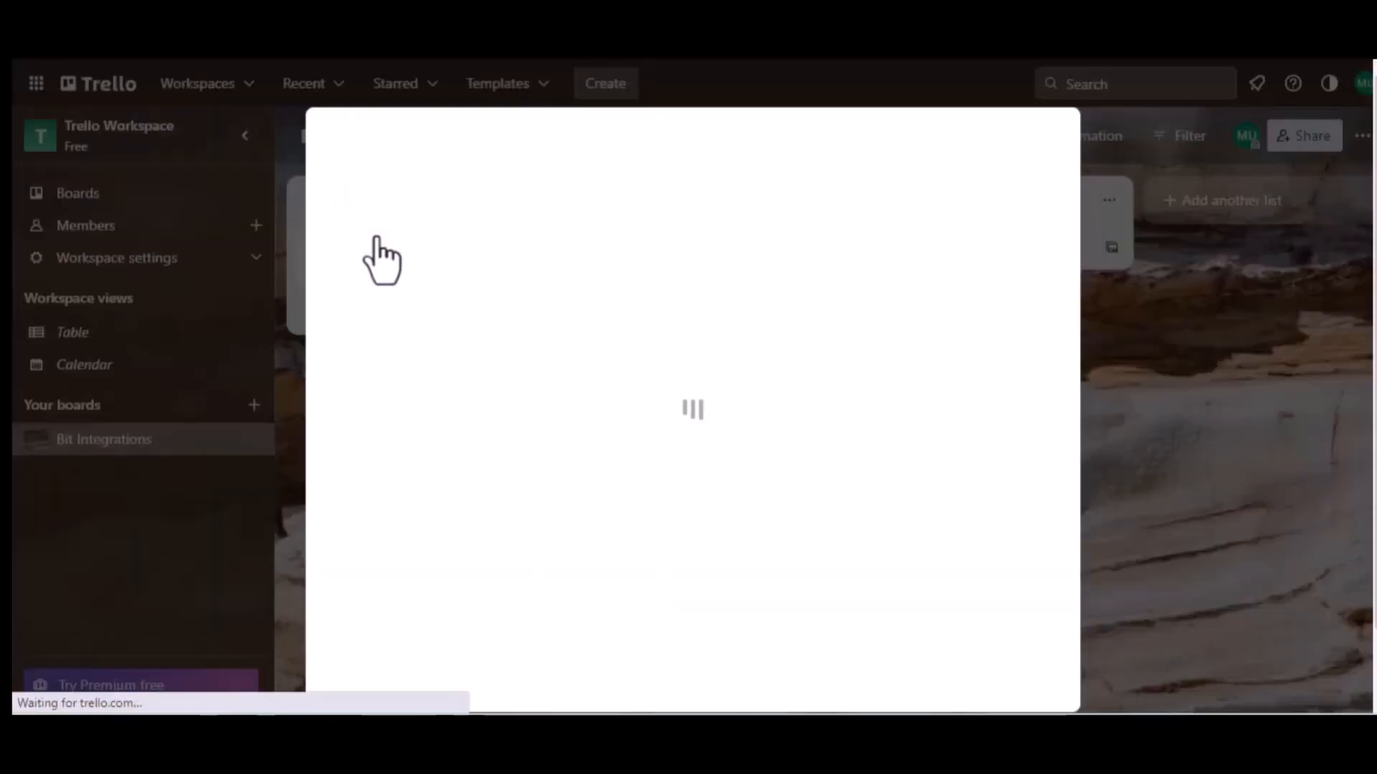